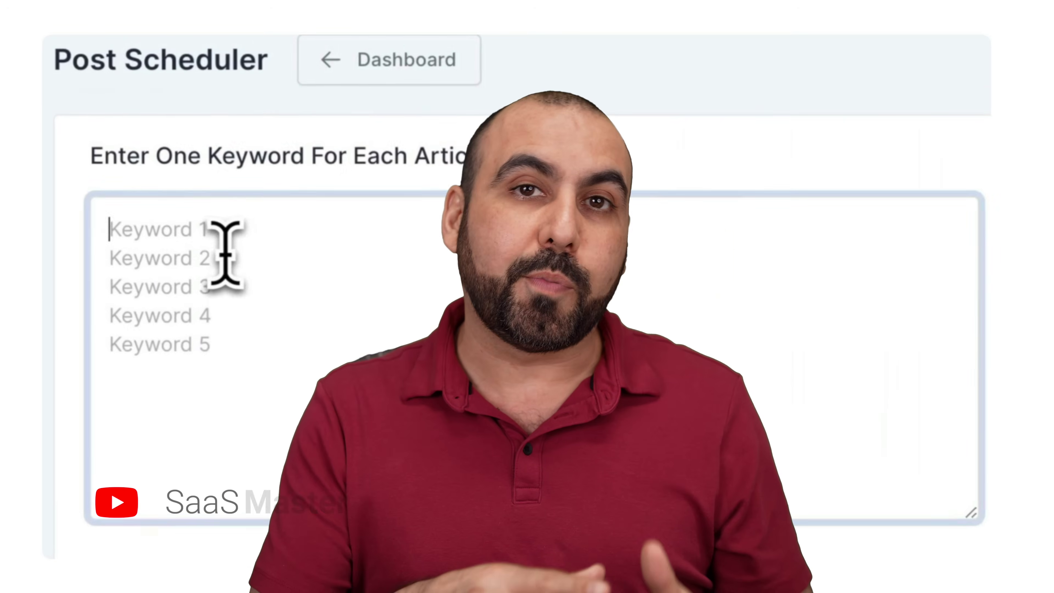
- Paste five city names as article keywords into the Post Scheduler keyword box
type("Rome Barcelona Paris London Madrid")
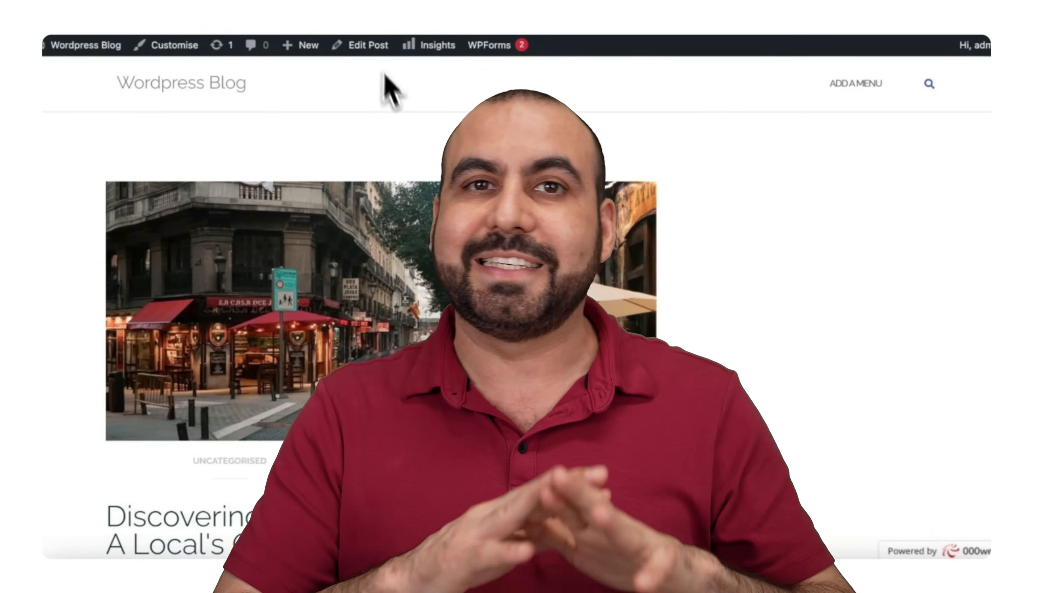
scroll(390, 108, "down", 1)
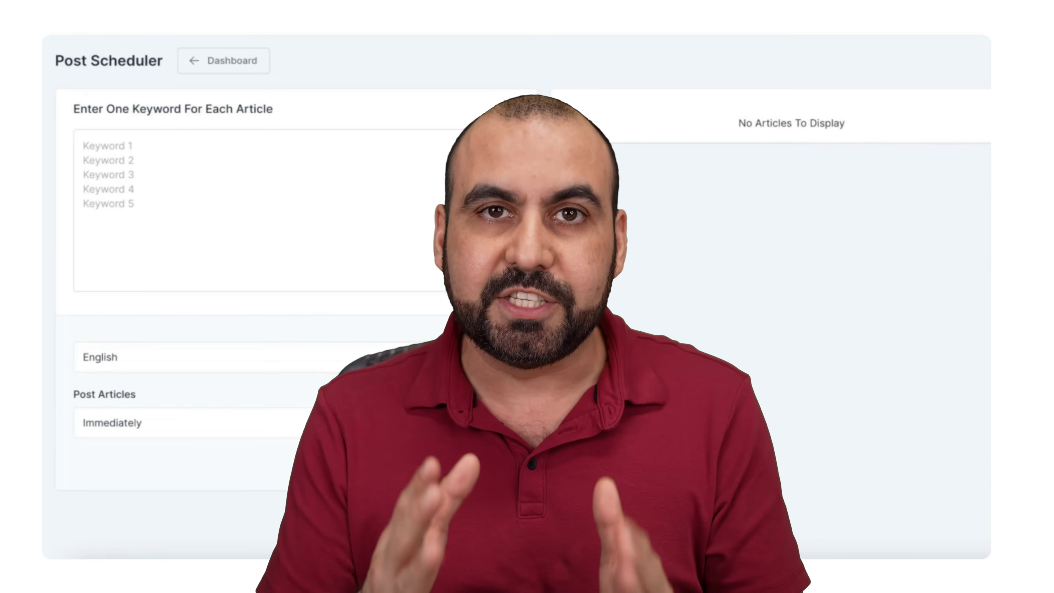
left_click(141, 157)
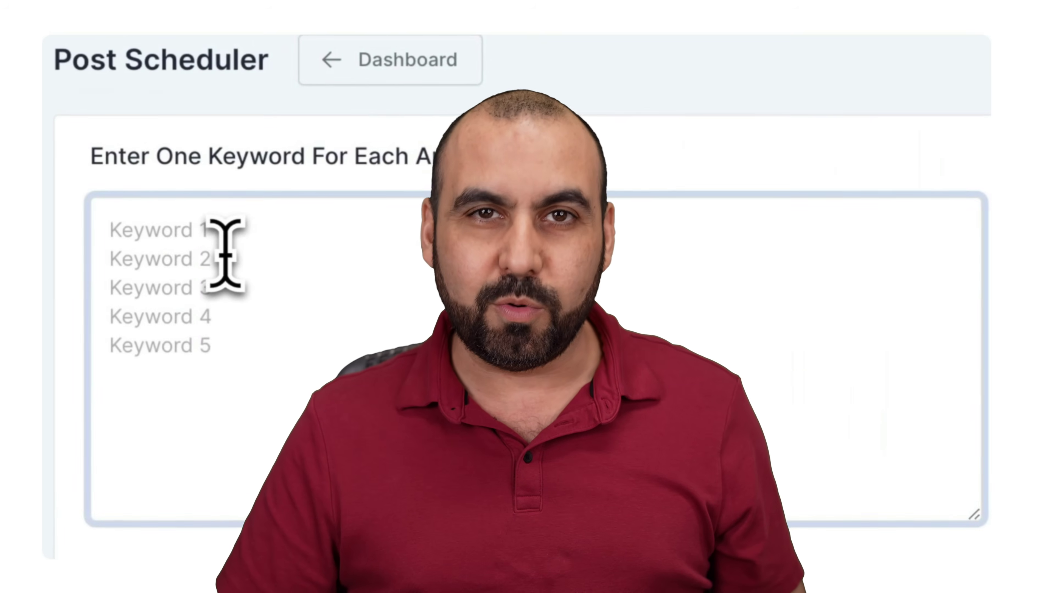
type("Rome Barcelona Paris London Madrid")
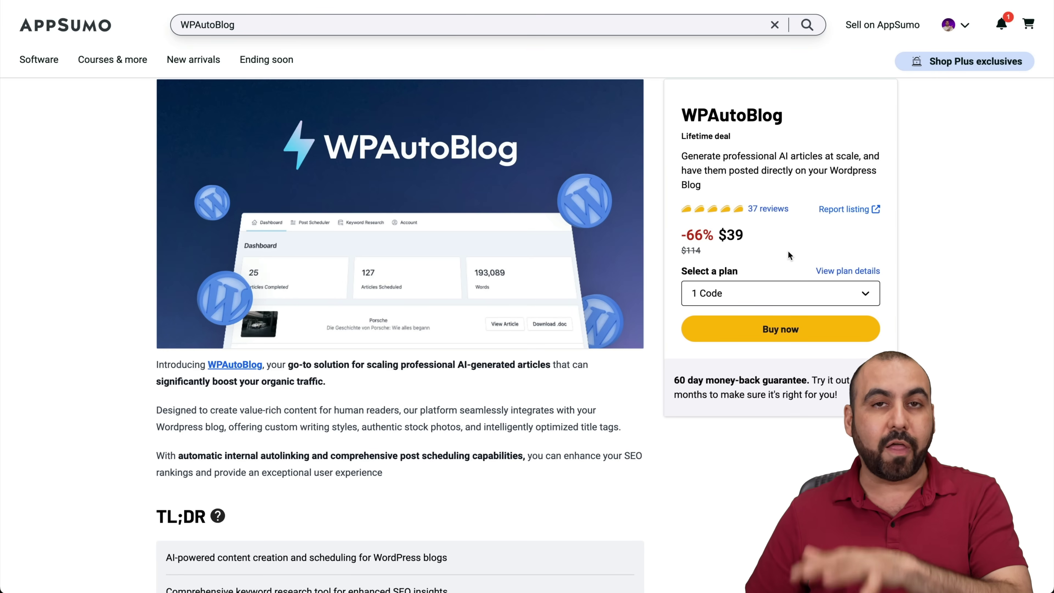
- Scroll through the AppSumo WPAutoBlog $39 lifetime deal page and its plans
scroll(788, 252, "down", 15)
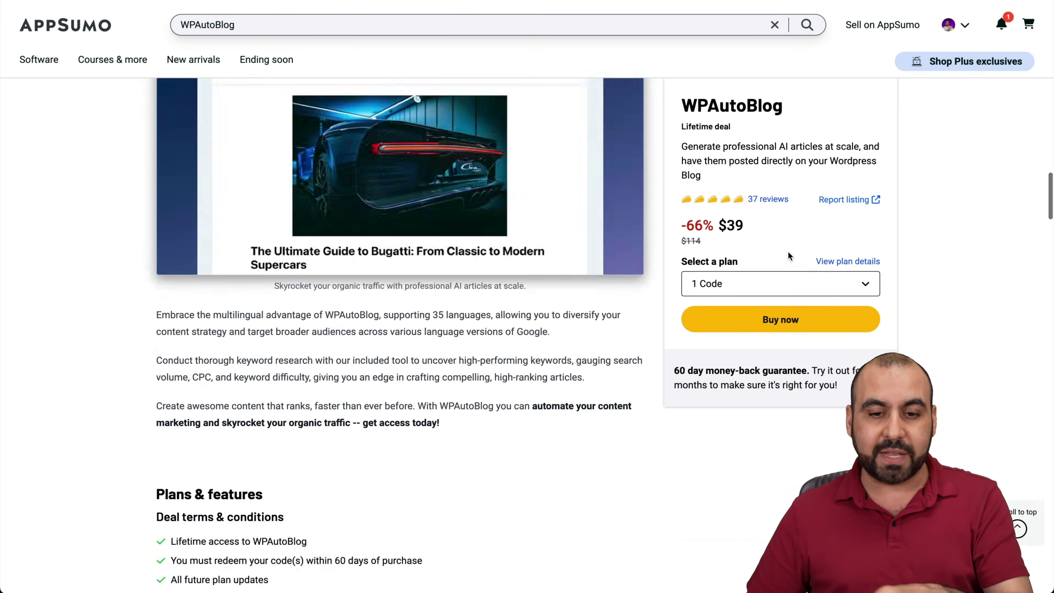
scroll(788, 251, "up", 5)
scroll(788, 251, "down", 1)
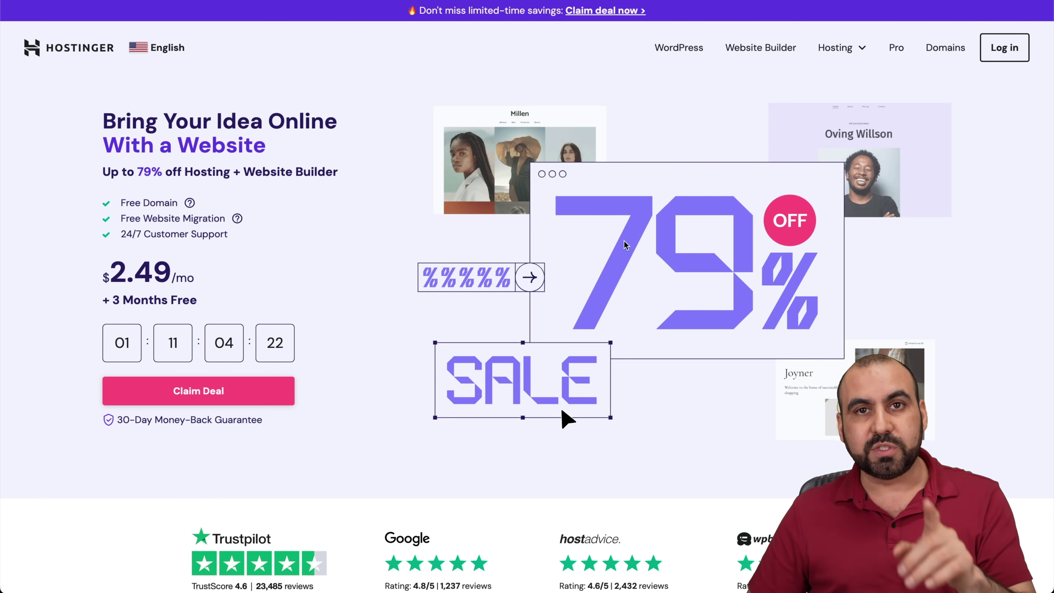
- Add the Business plan from Hosting > Web Hosting to the cart
left_click(841, 49)
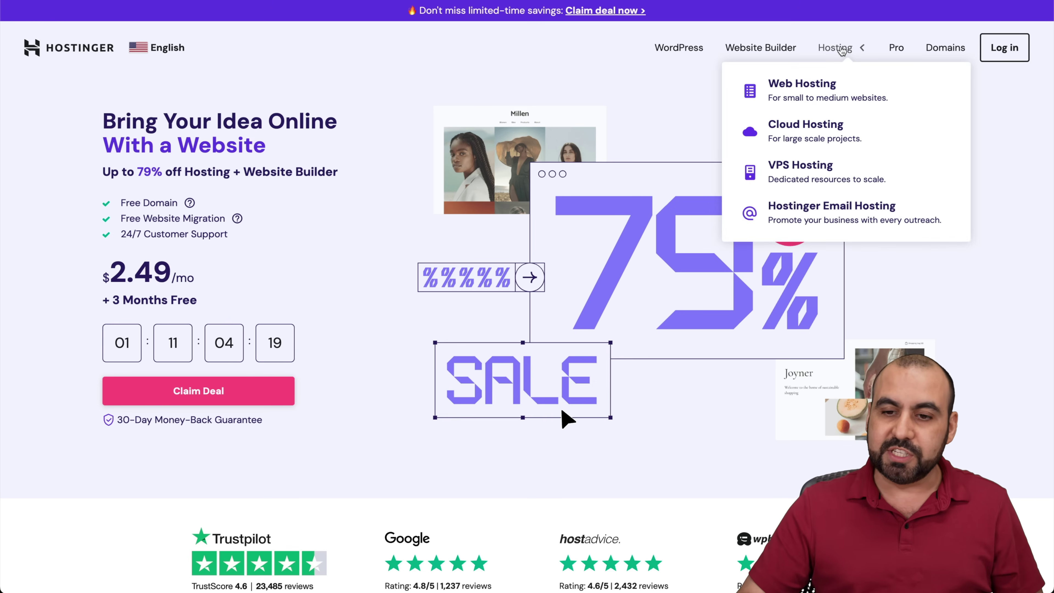
left_click(831, 84)
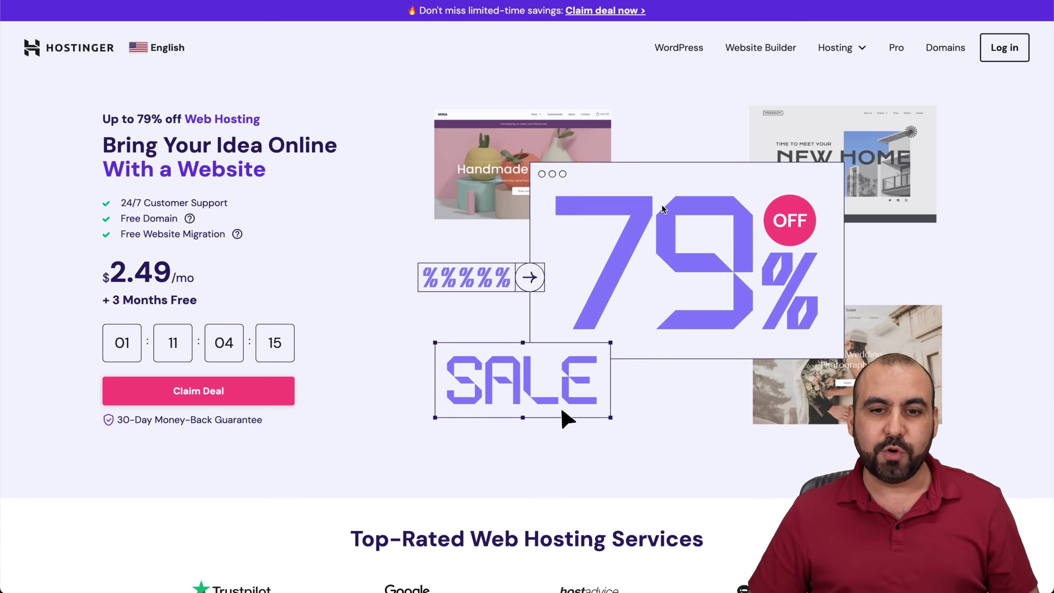
scroll(662, 208, "down", 15)
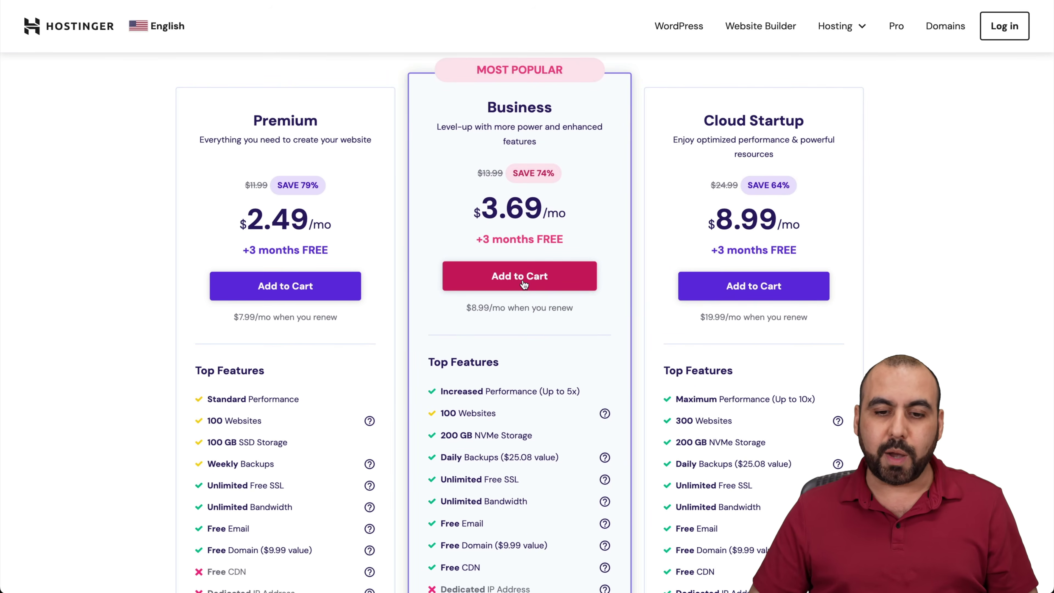
left_click(524, 285)
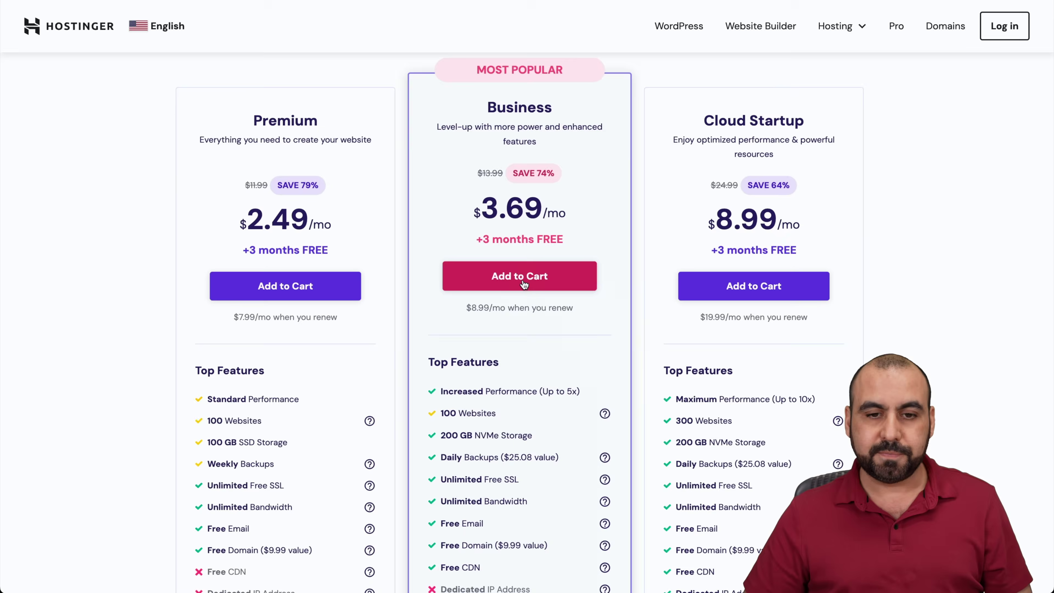
scroll(743, 112, "down", 3)
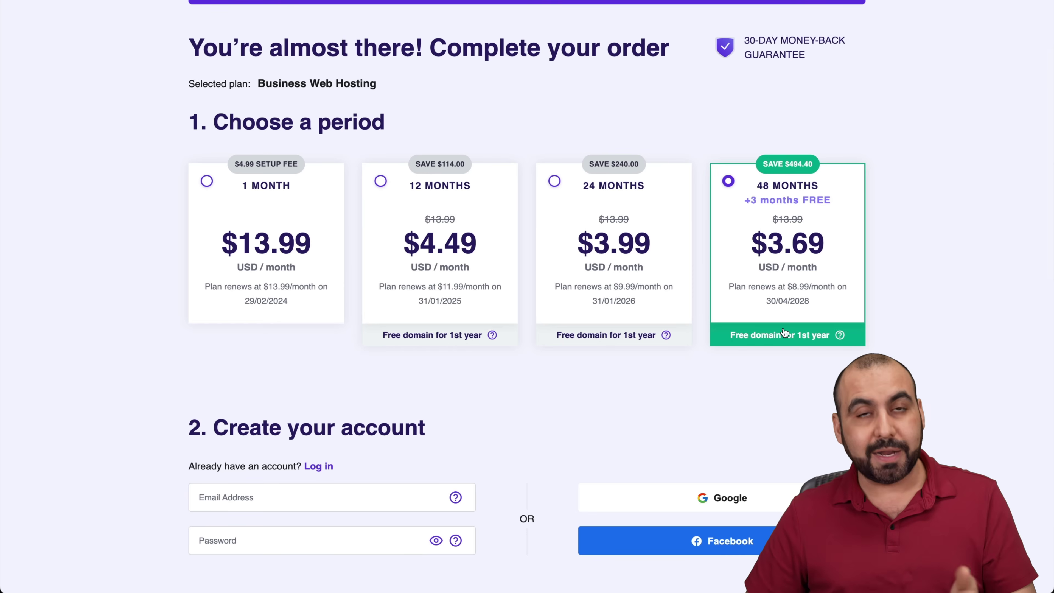
- Apply coupon code SAASMASTER to the Business hosting order
scroll(794, 353, "down", 3)
scroll(794, 350, "down", 13)
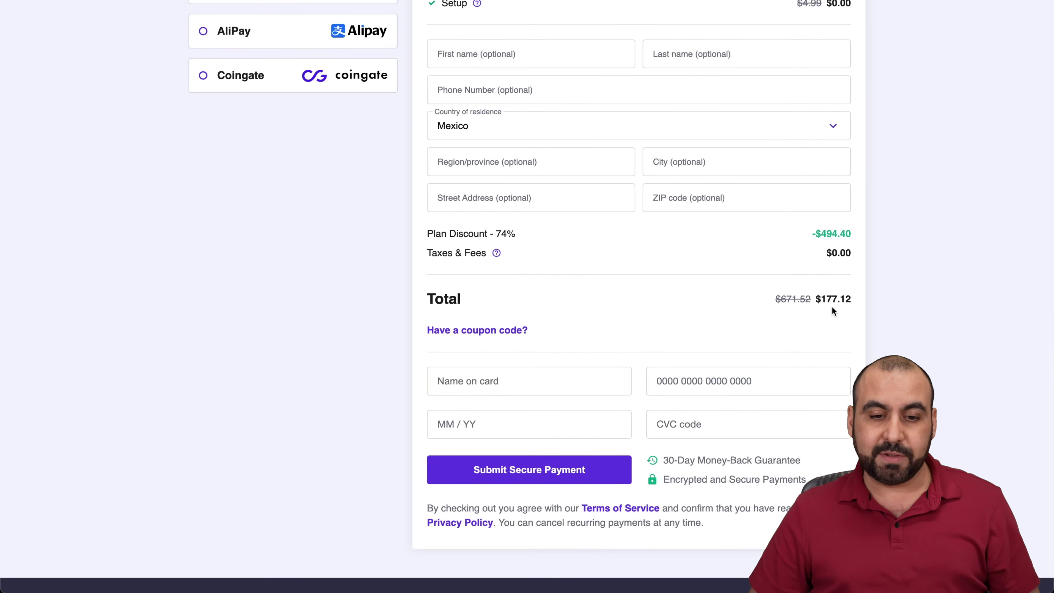
left_click(506, 336)
left_click(501, 357)
type("SAASMAS")
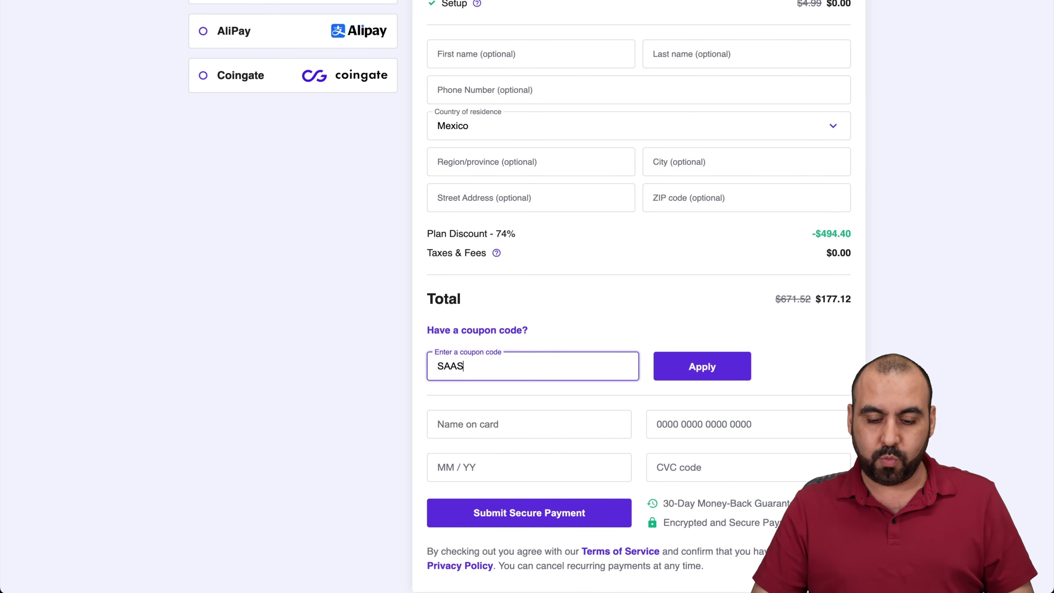
type("TER")
left_click(706, 369)
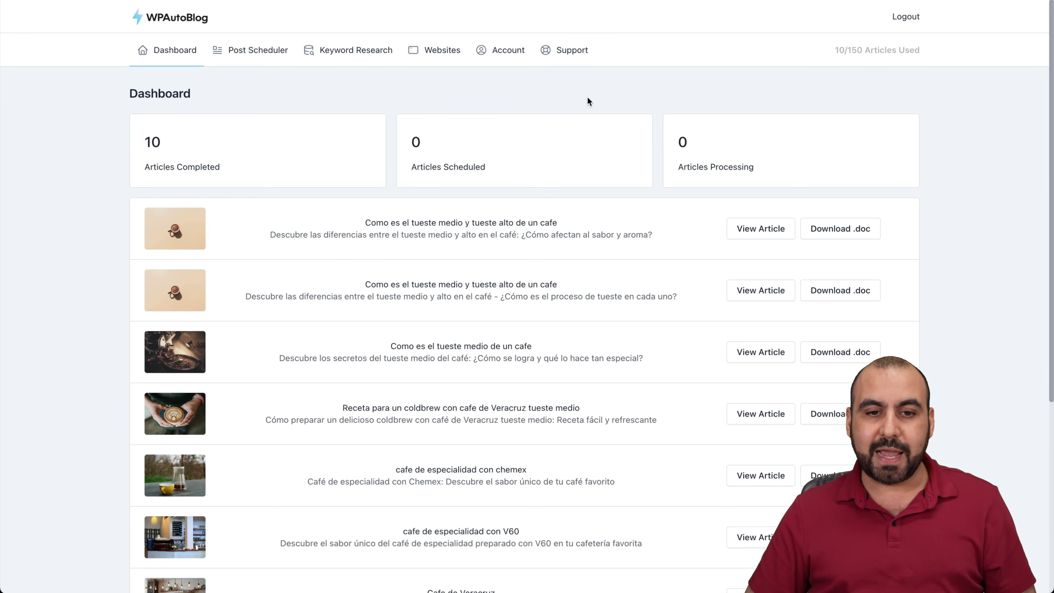
left_click(453, 56)
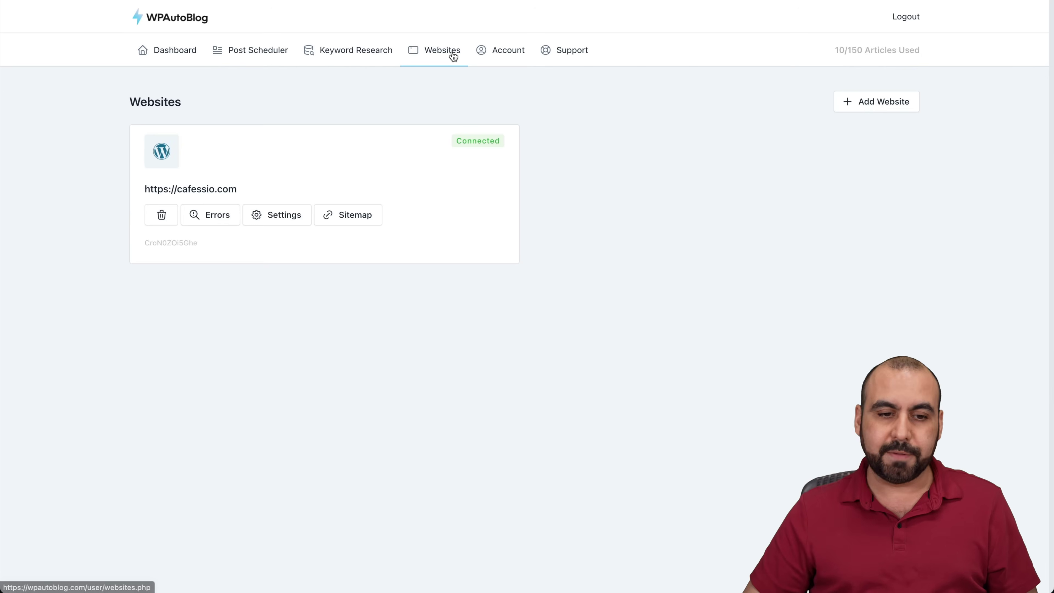
left_click(893, 102)
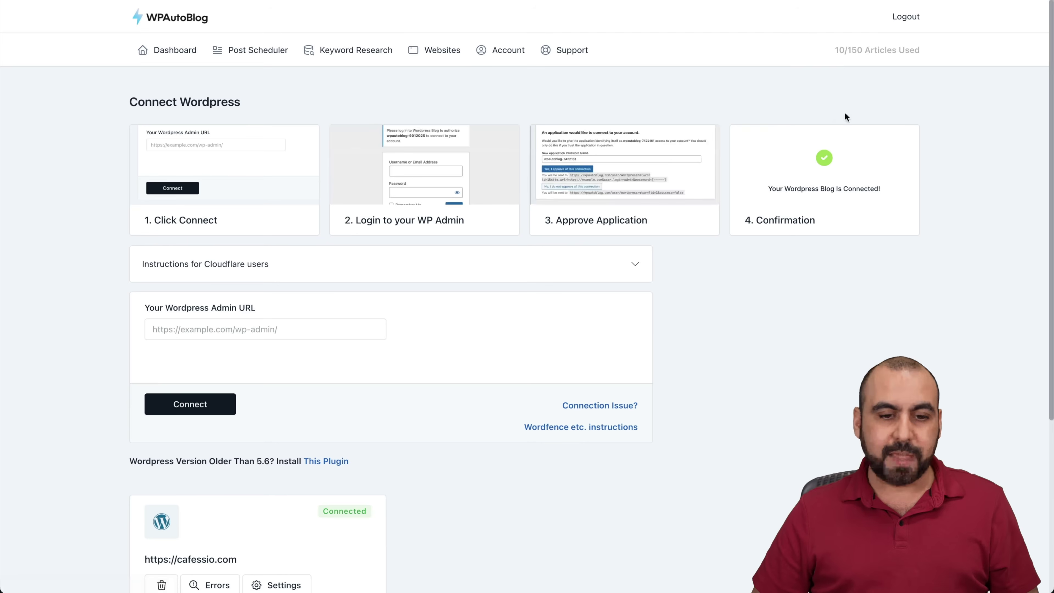
scroll(197, 288, "down", 1)
scroll(197, 289, "down", 1)
left_click(185, 260)
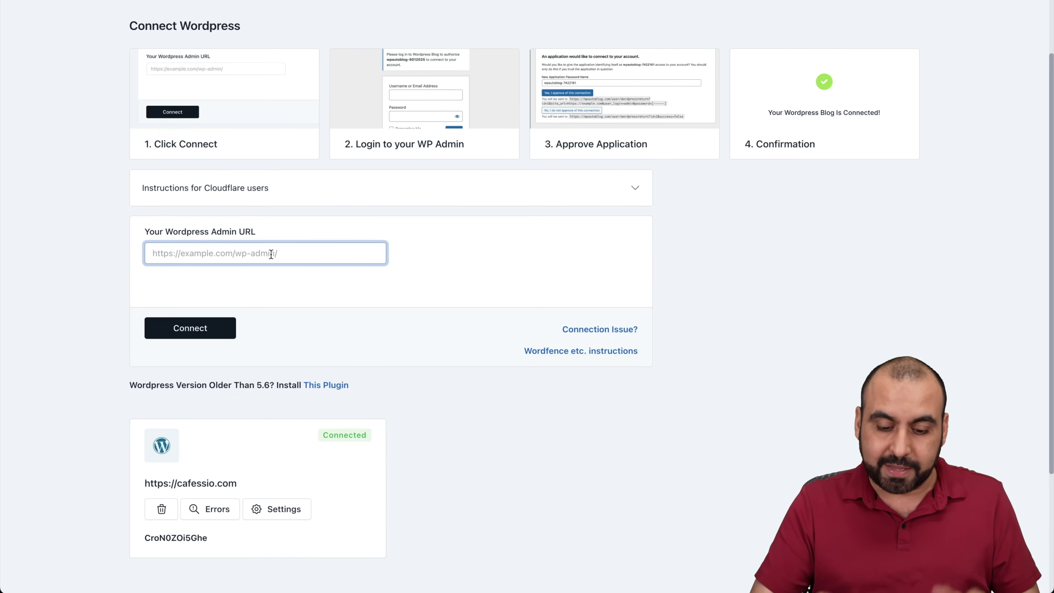
type("https://cafessio.com/wp-admin")
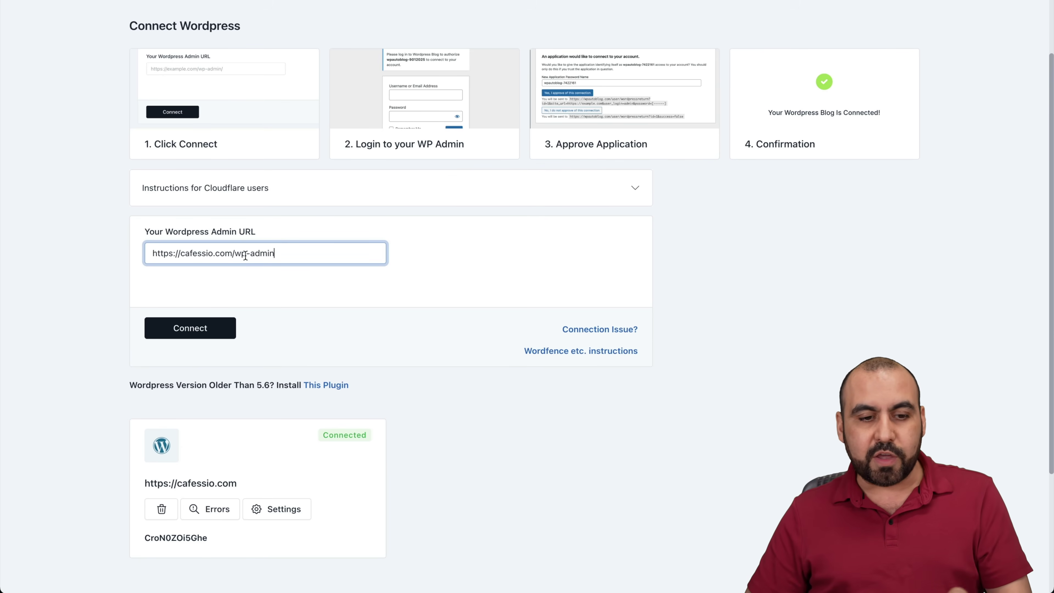
- Highlight the wp-admin part of the address, then go to the Post Scheduler
left_click_drag(235, 254, 275, 253)
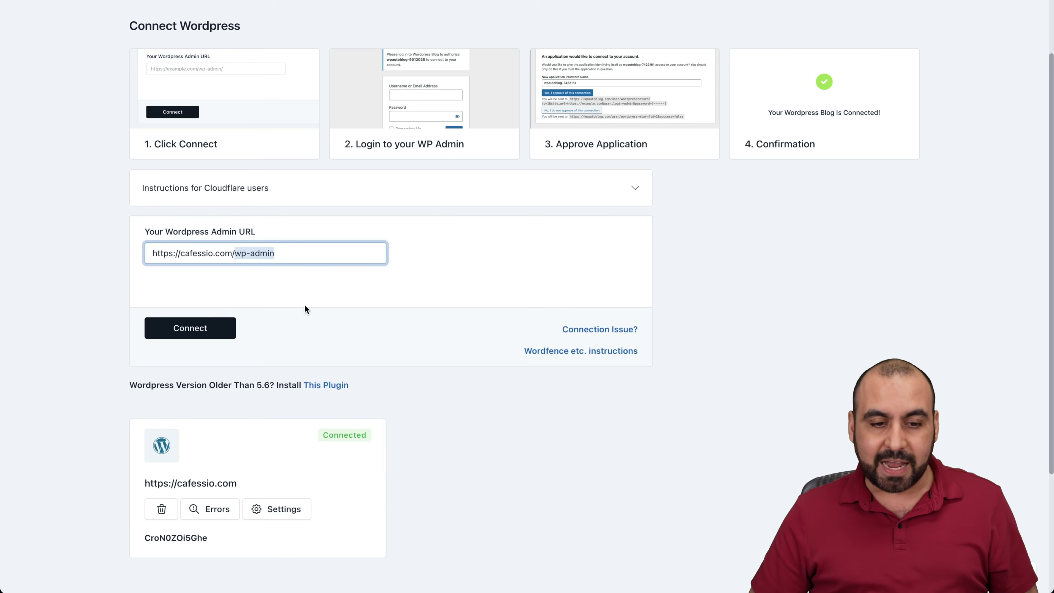
left_click(337, 304)
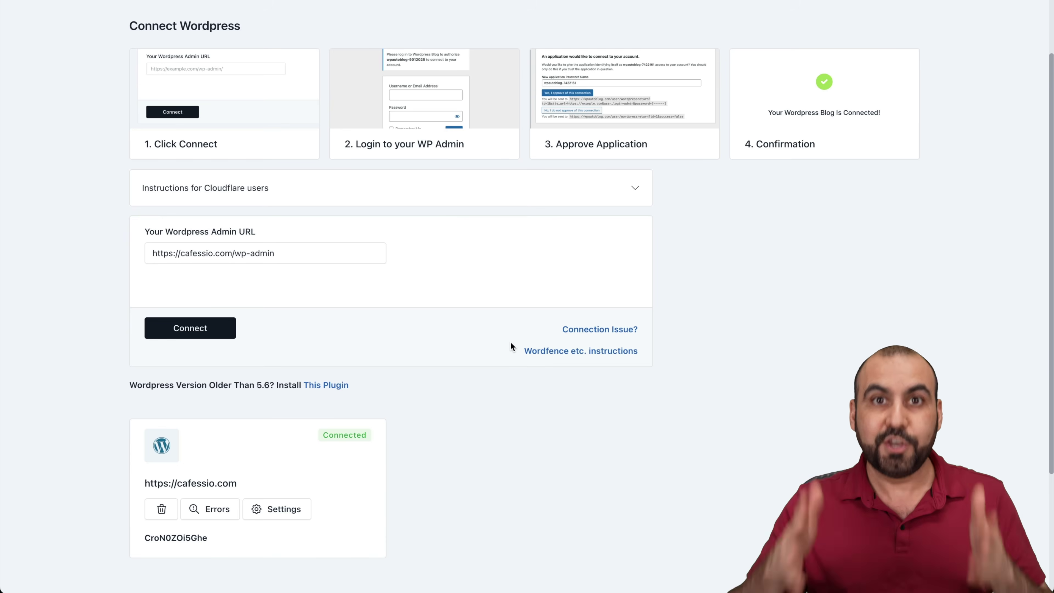
scroll(510, 343, "left", 5)
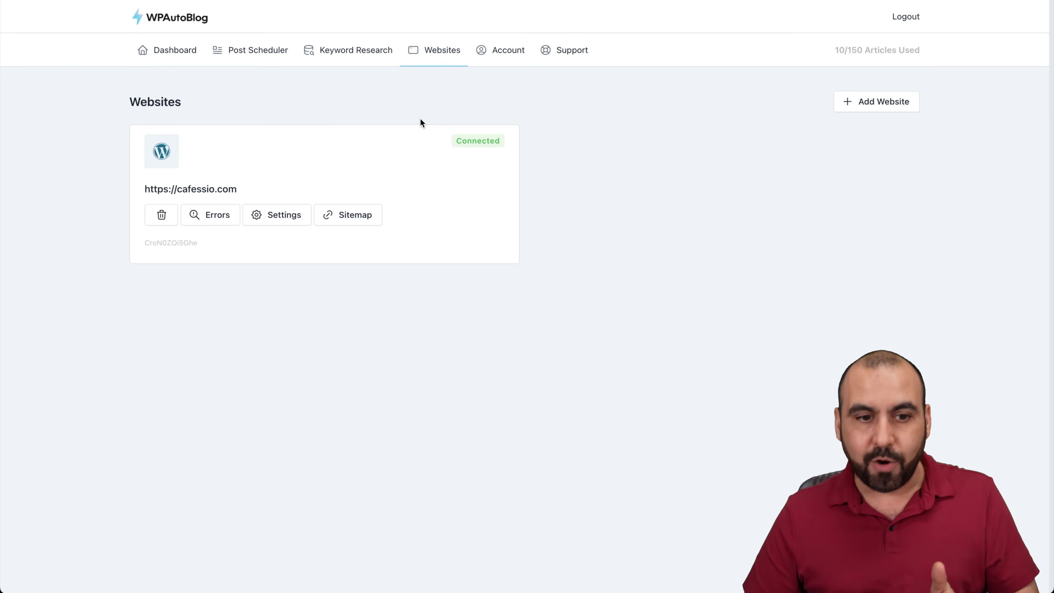
left_click(281, 58)
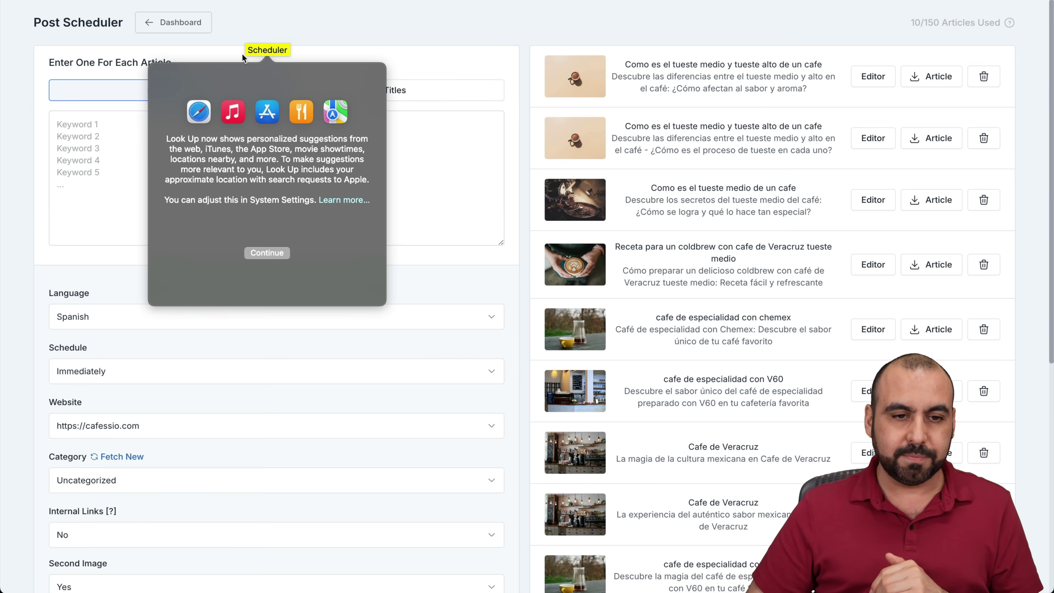
- Paste the coldbrew recipe title and 'Como es el tueste medio y tueste alto de un cafe' as keywords
left_click(241, 53)
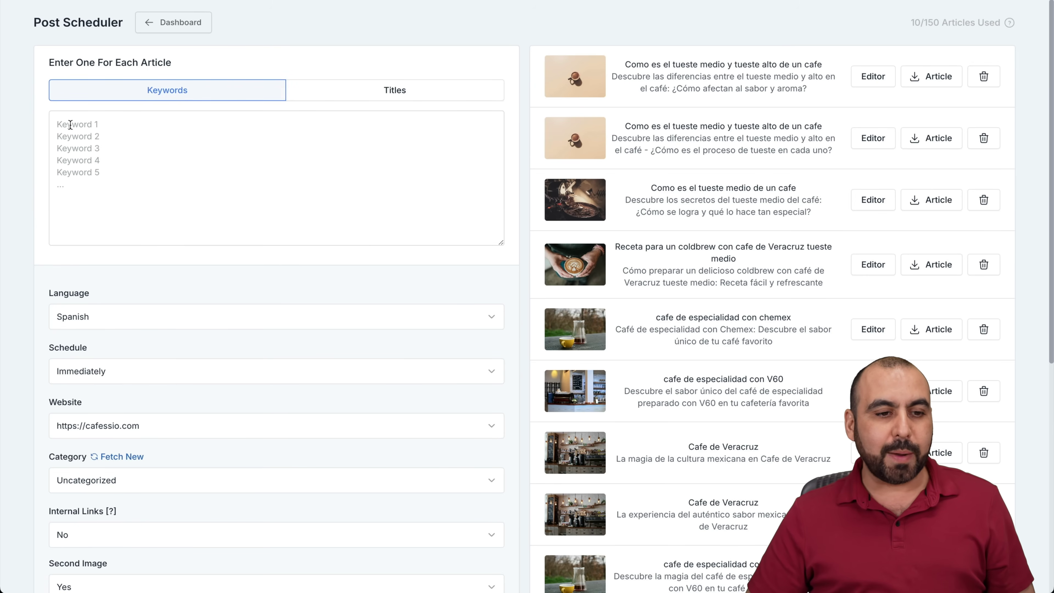
left_click(85, 128)
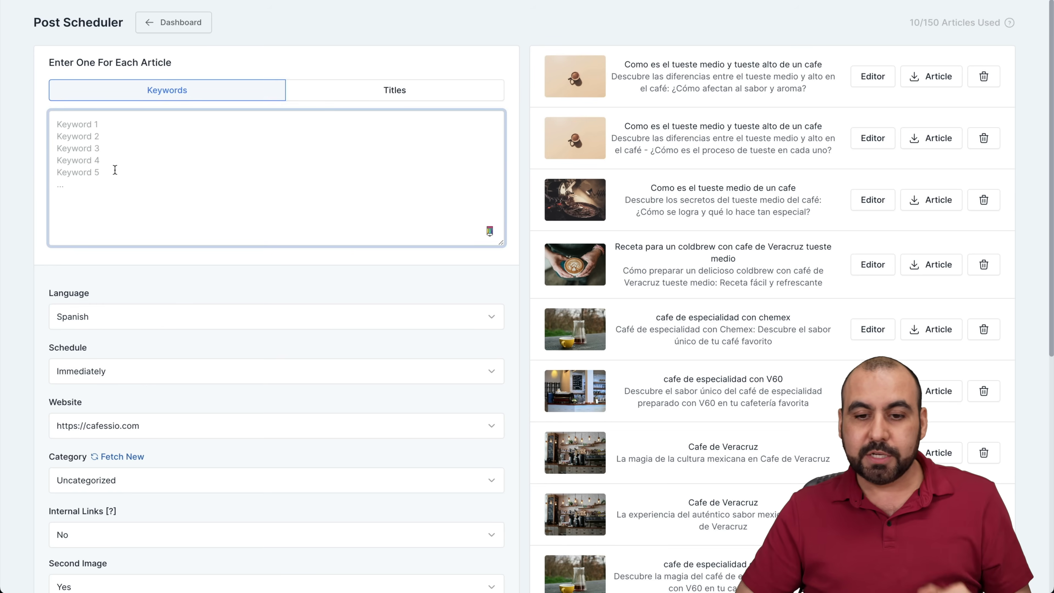
left_click_drag(736, 259, 617, 244)
key("ctrl+c")
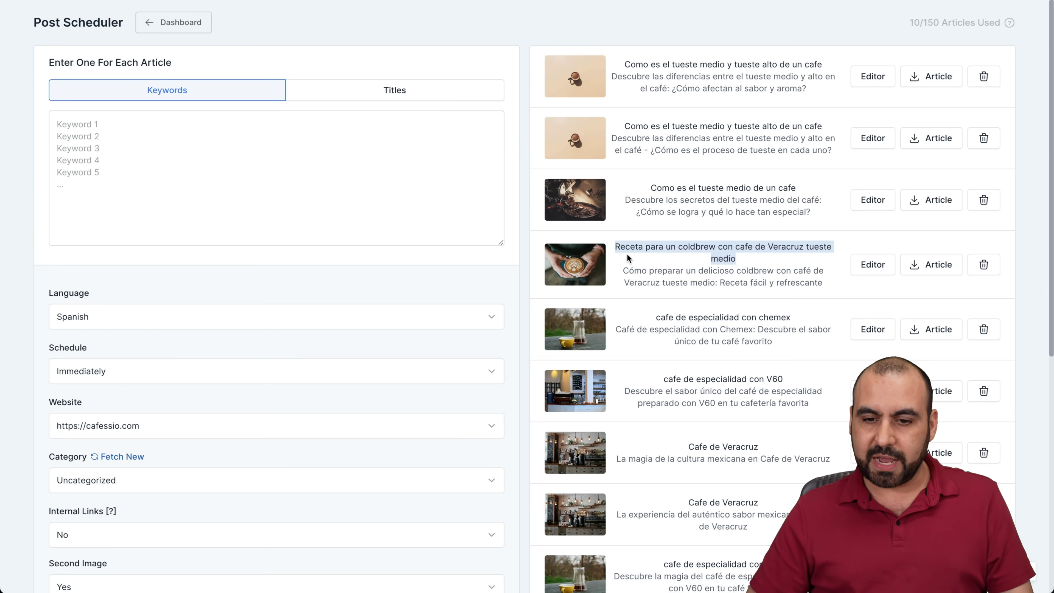
left_click(232, 156)
key("ctrl+v")
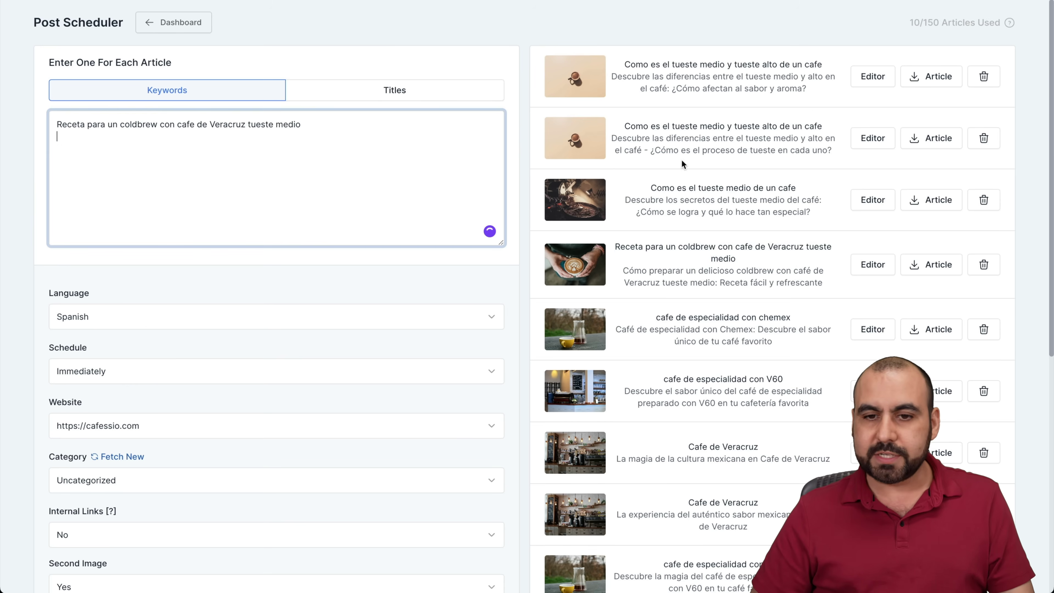
triple_click(826, 64)
key("ctrl+c")
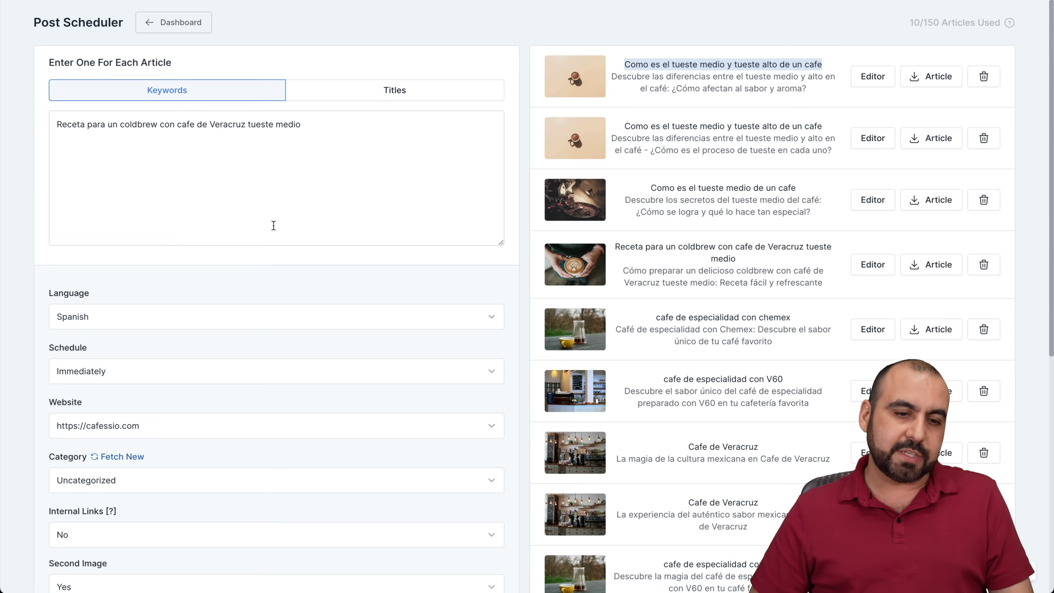
left_click(239, 160)
key("ctrl+v")
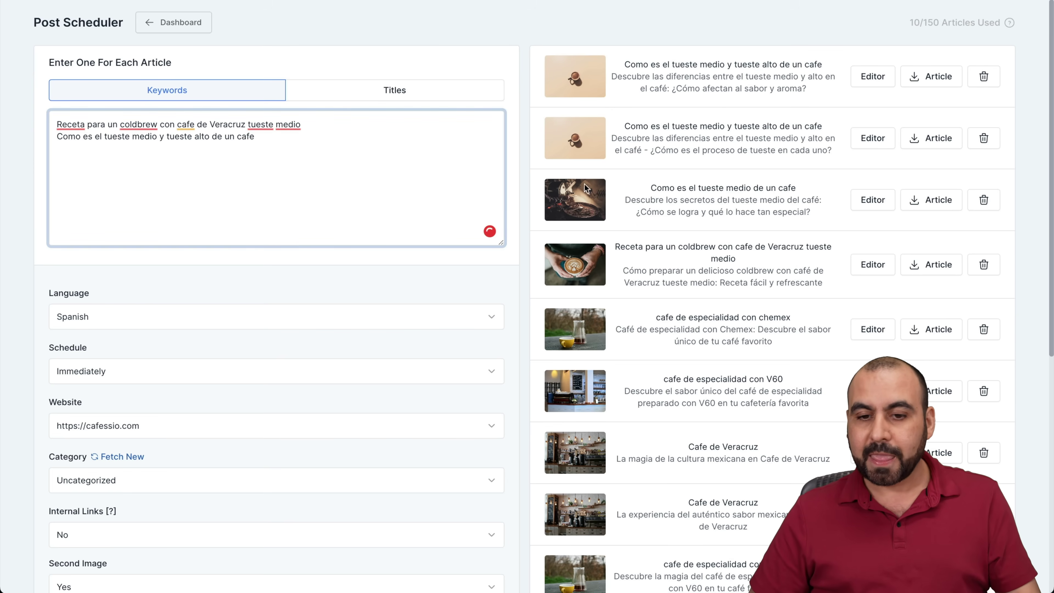
- Add the coldbrew title as a third keyword, changing 'medio' to 'alto'
triple_click(753, 259)
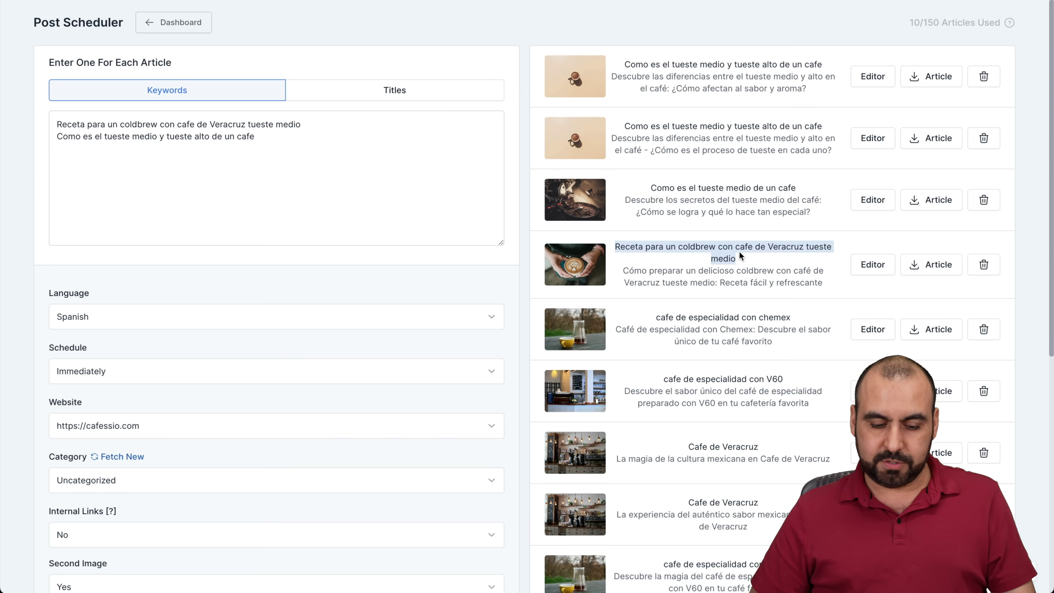
left_click(163, 162)
type("Receta para un coldbrew con cafe de Veracruz tueste medio")
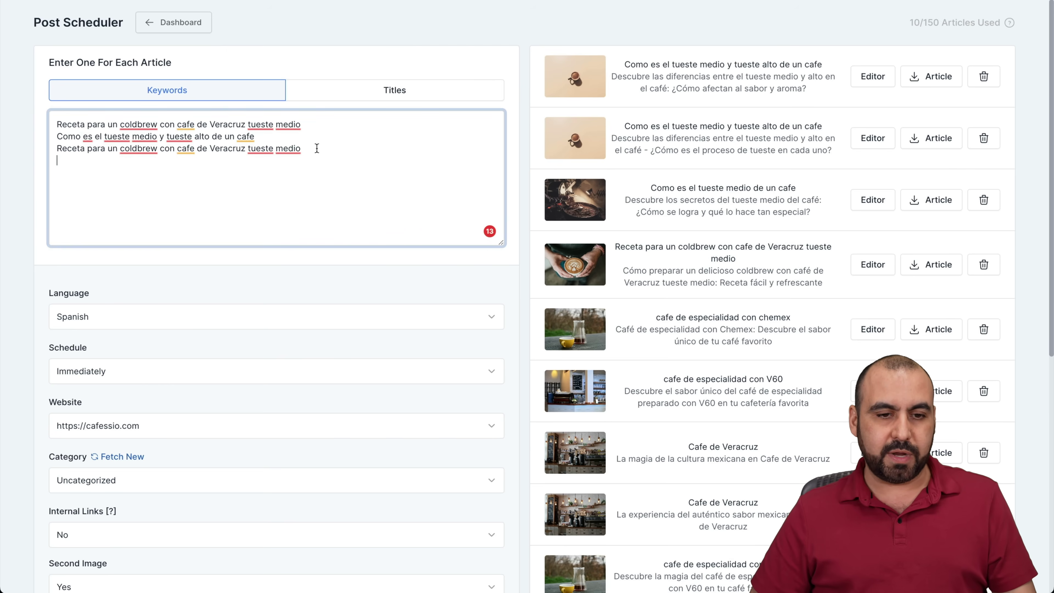
left_click(294, 149)
type("alto")
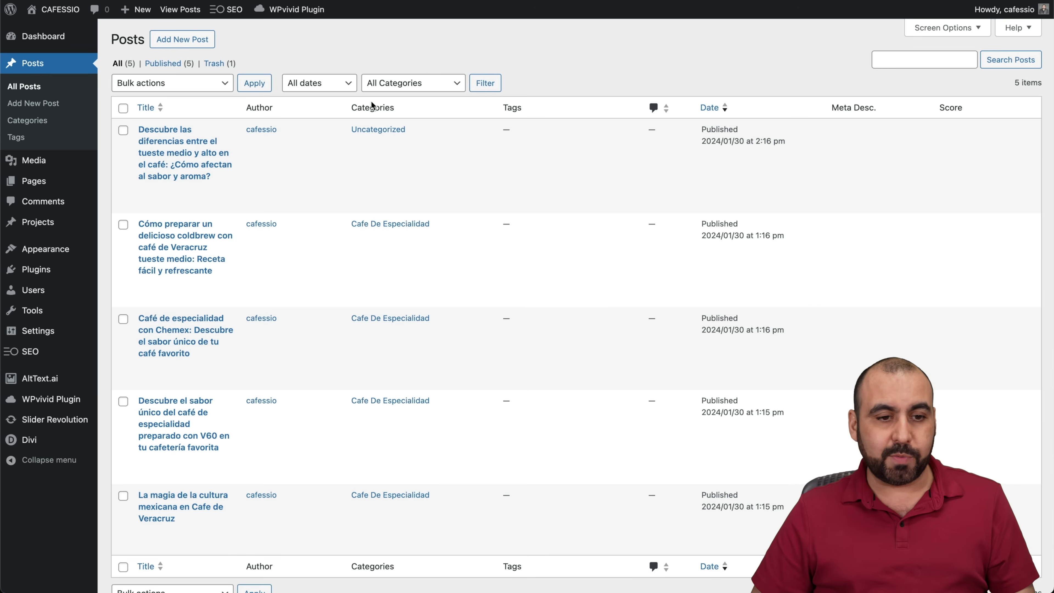
mouse_move(179, 179)
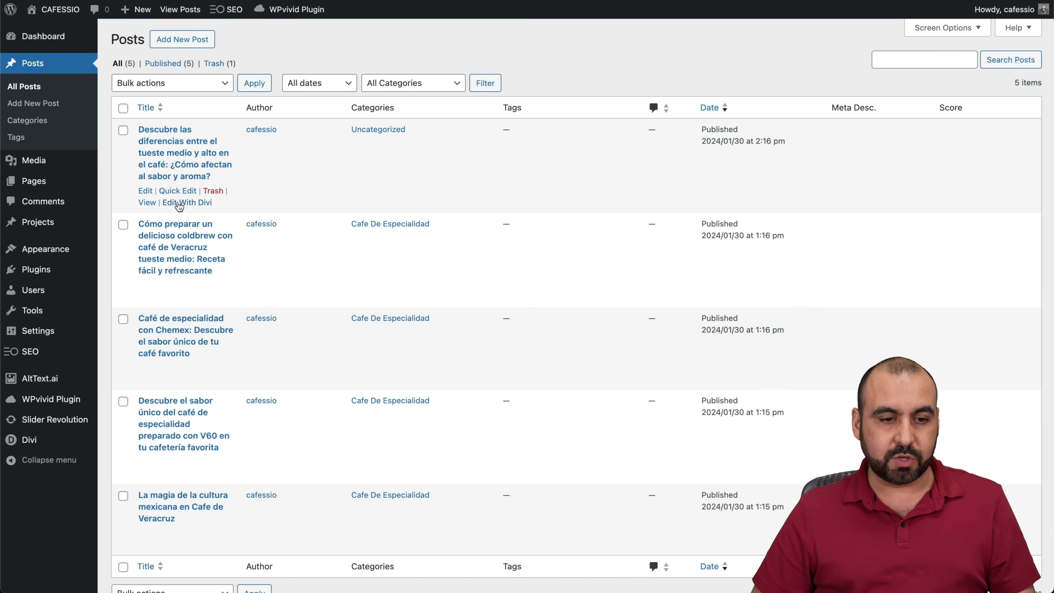
- View the first post, on medium versus dark roast, live and scroll through it
left_click(148, 202)
scroll(532, 324, "down", 10)
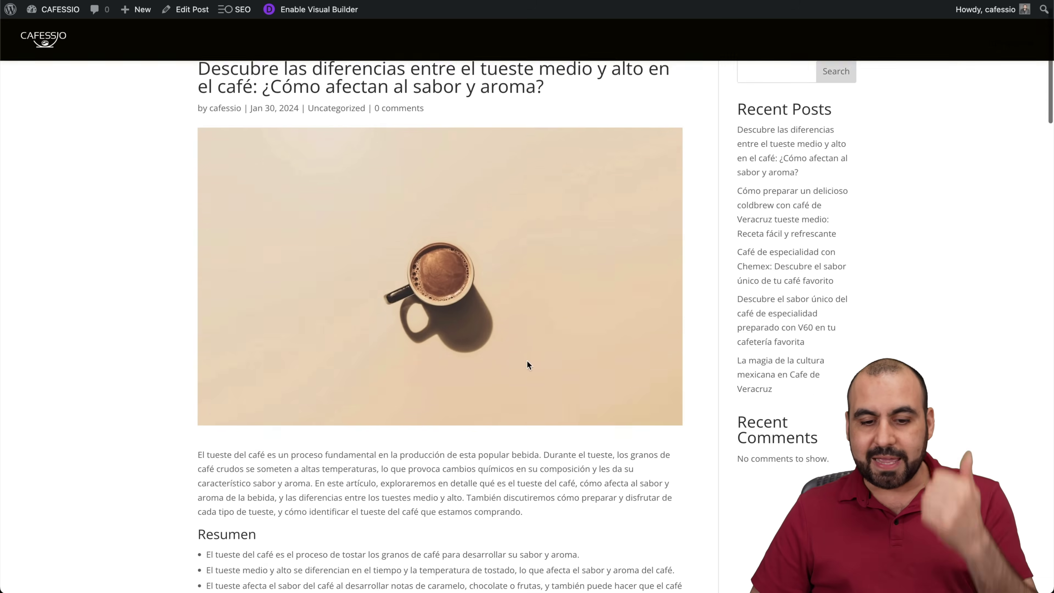
scroll(527, 361, "down", 2)
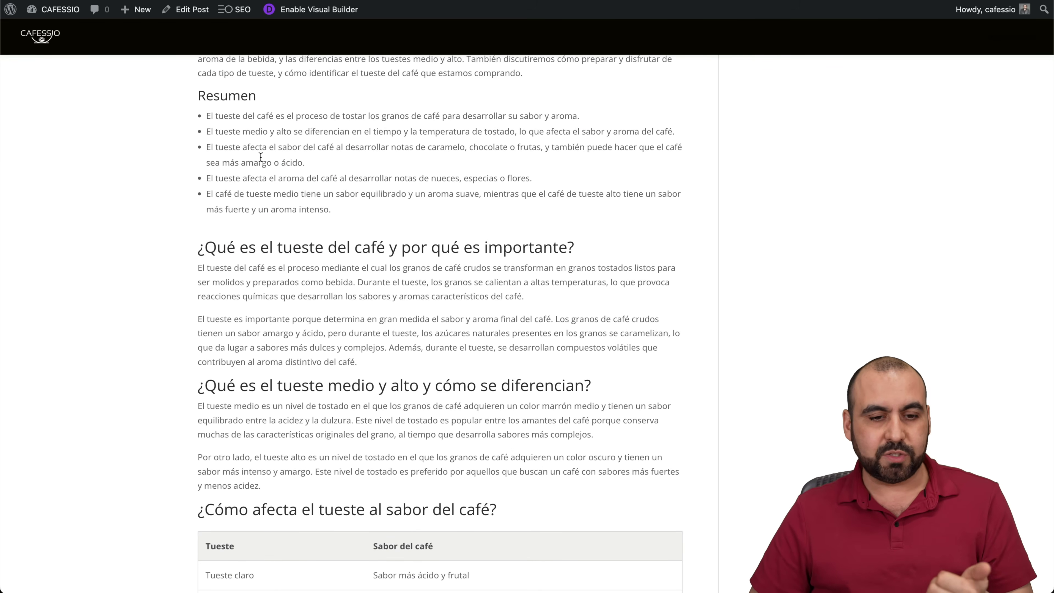
scroll(291, 166, "down", 8)
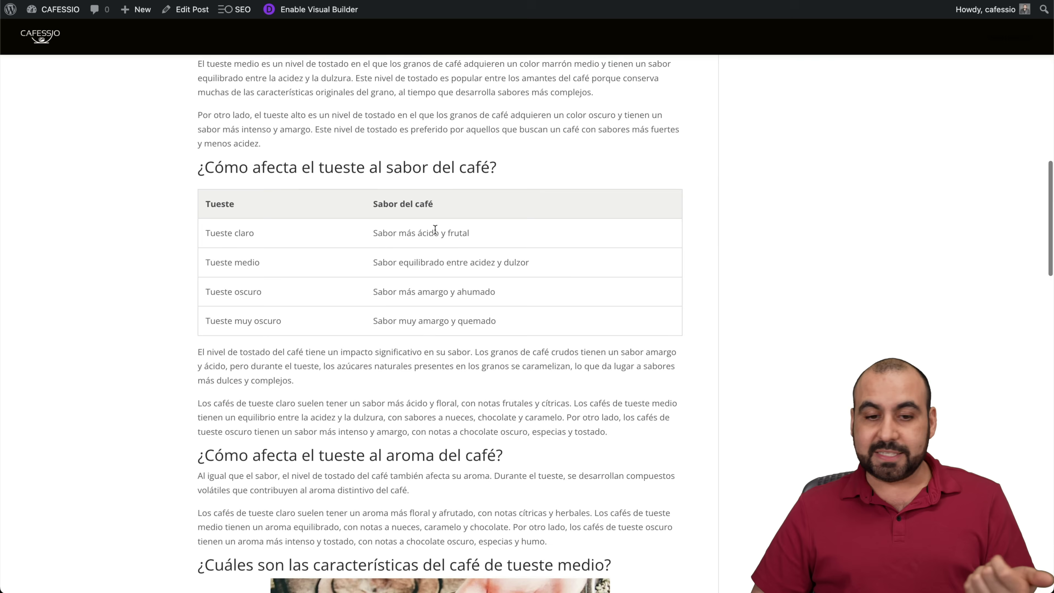
scroll(437, 338, "down", 14)
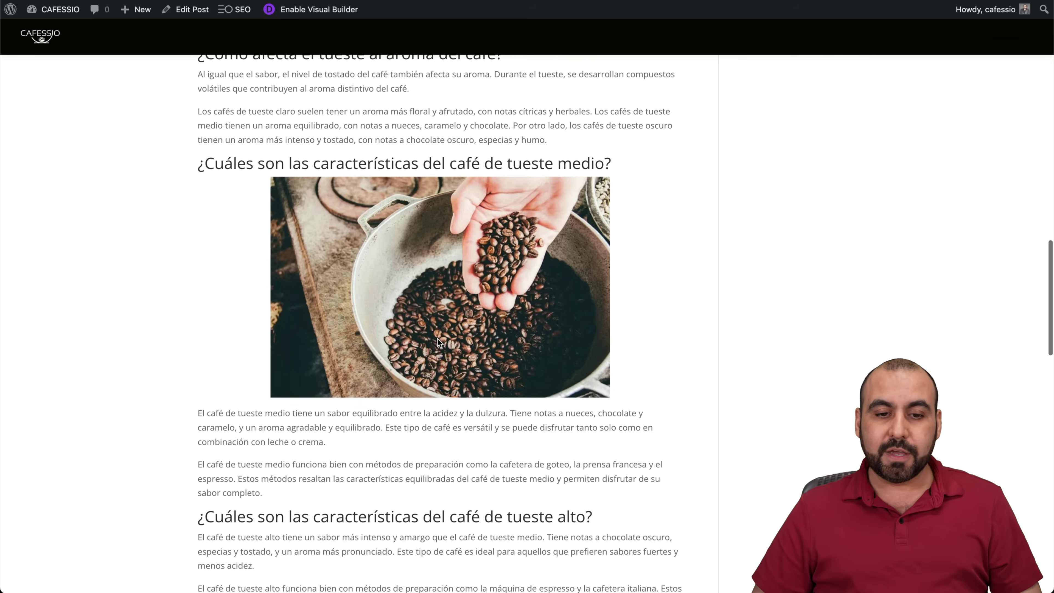
scroll(437, 338, "down", 18)
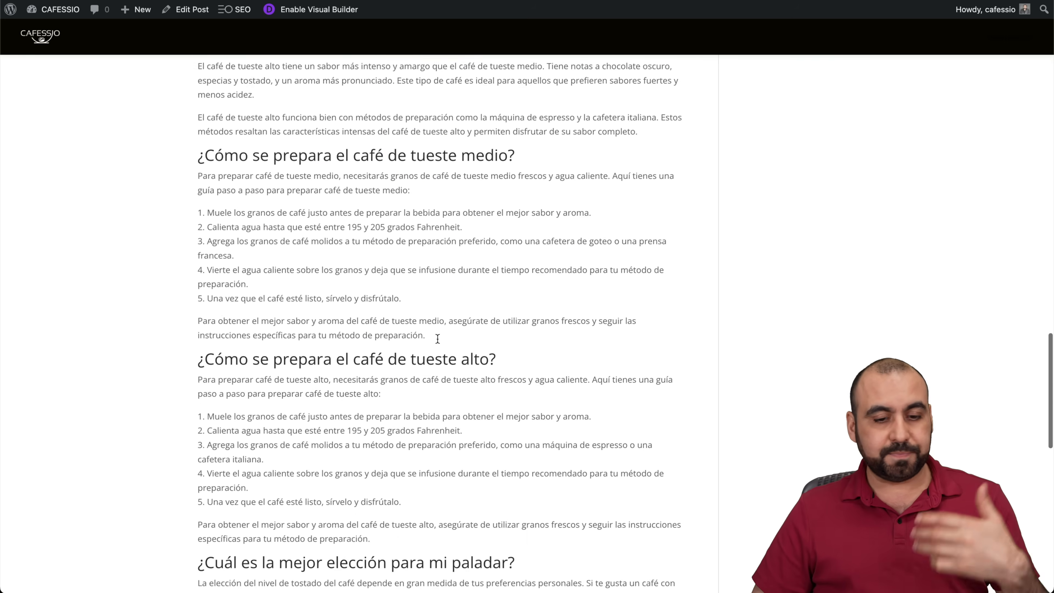
scroll(437, 338, "down", 8)
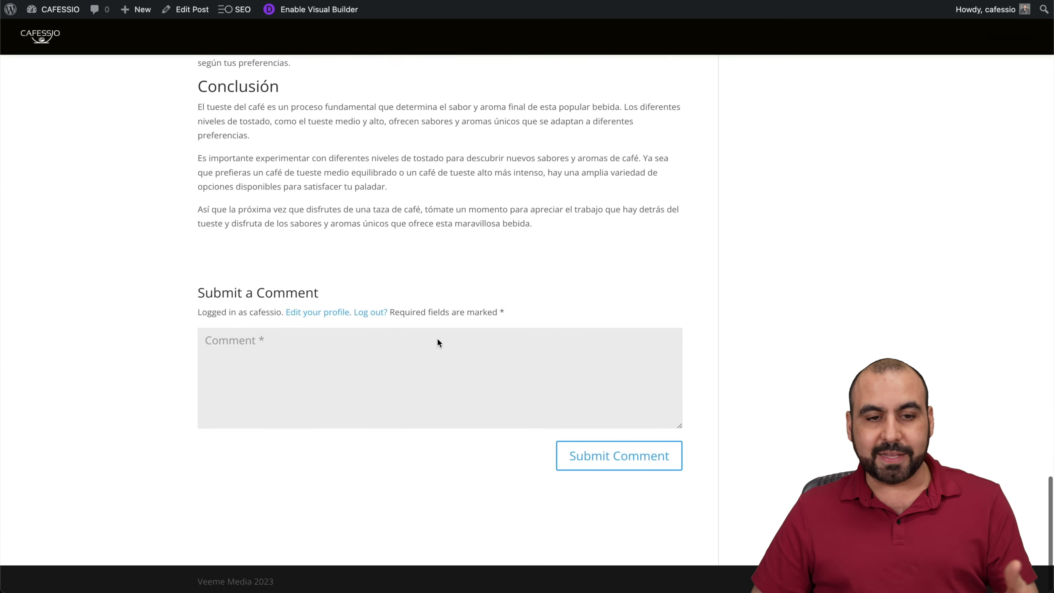
scroll(437, 338, "up", 20)
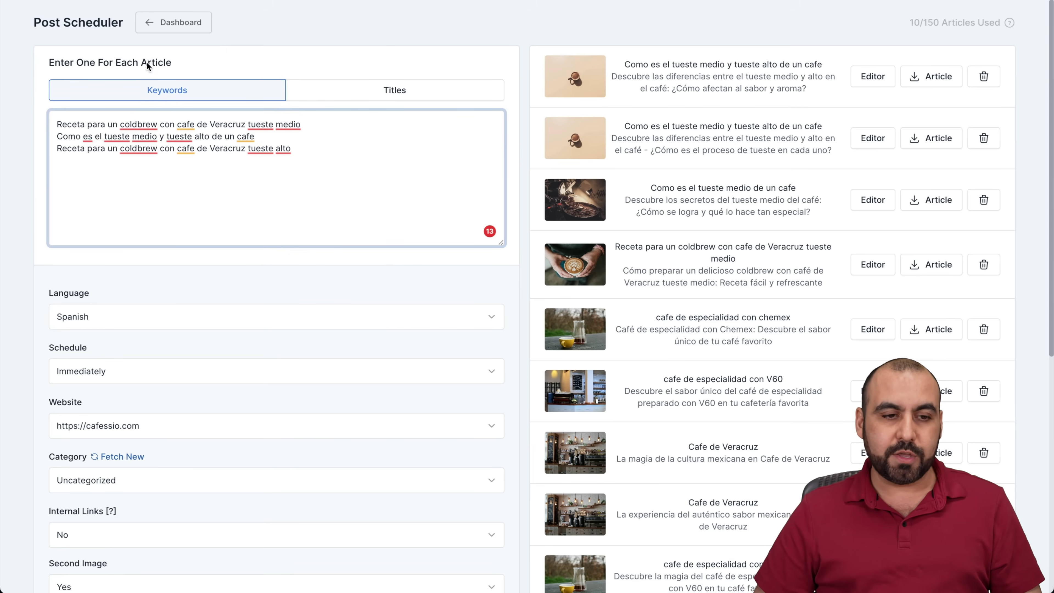
- Keep the article language Spanish and the schedule set to Immediately
scroll(205, 228, "down", 5)
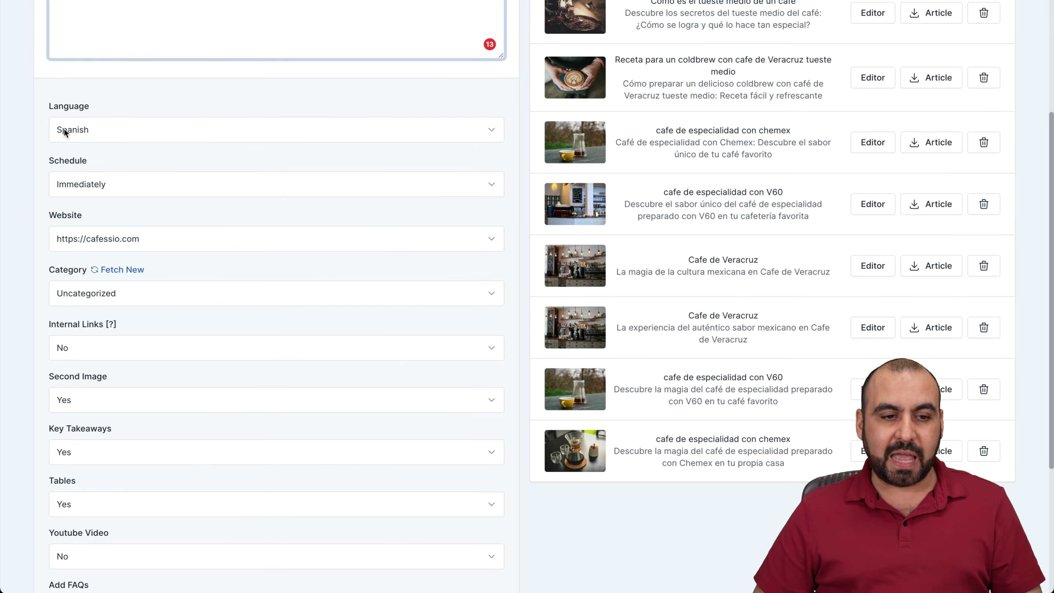
left_click(76, 130)
scroll(128, 234, "down", 5)
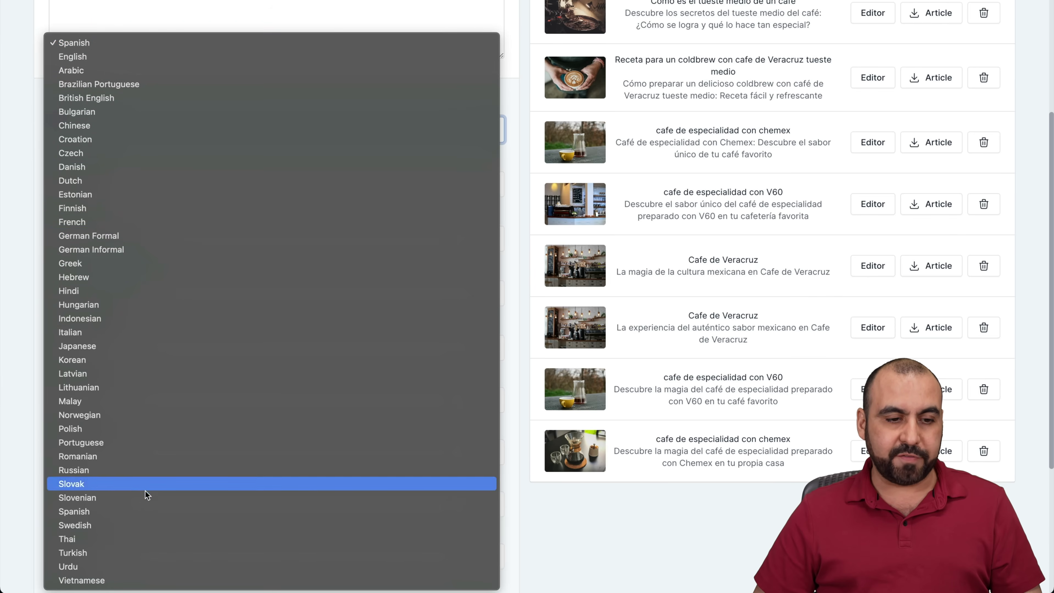
left_click(32, 54)
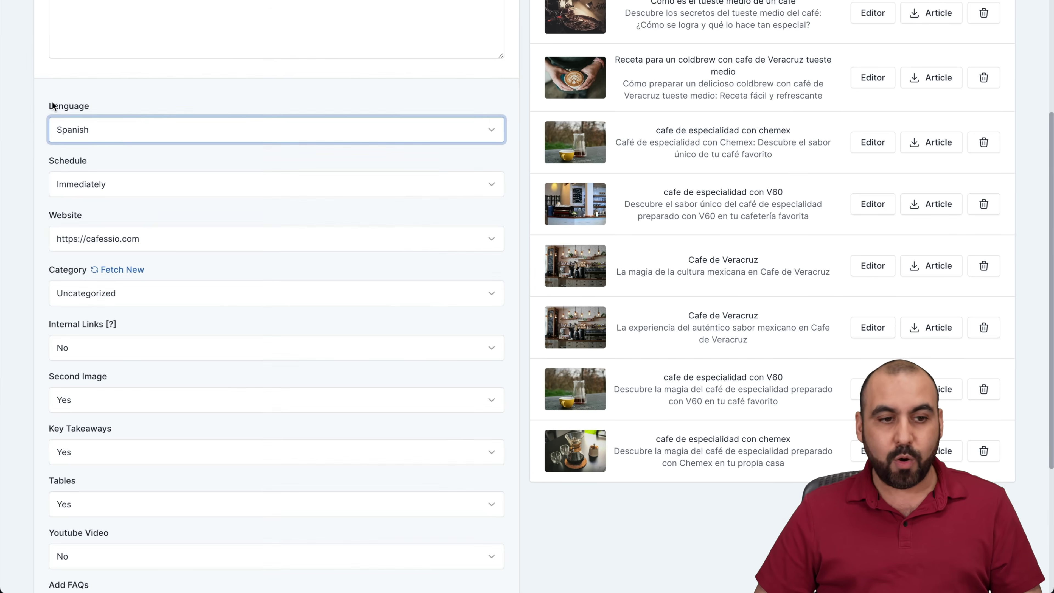
scroll(107, 191, "down", 2)
left_click(183, 153)
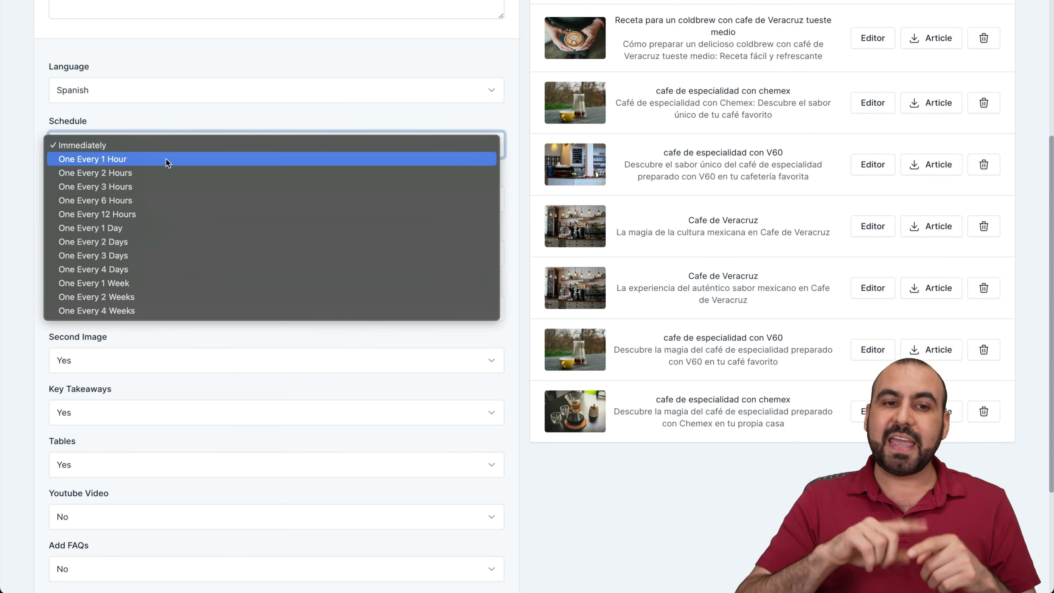
left_click(116, 63)
- Confirm immediate posting and keep cafessio.com as the target website
scroll(174, 132, "up", 5)
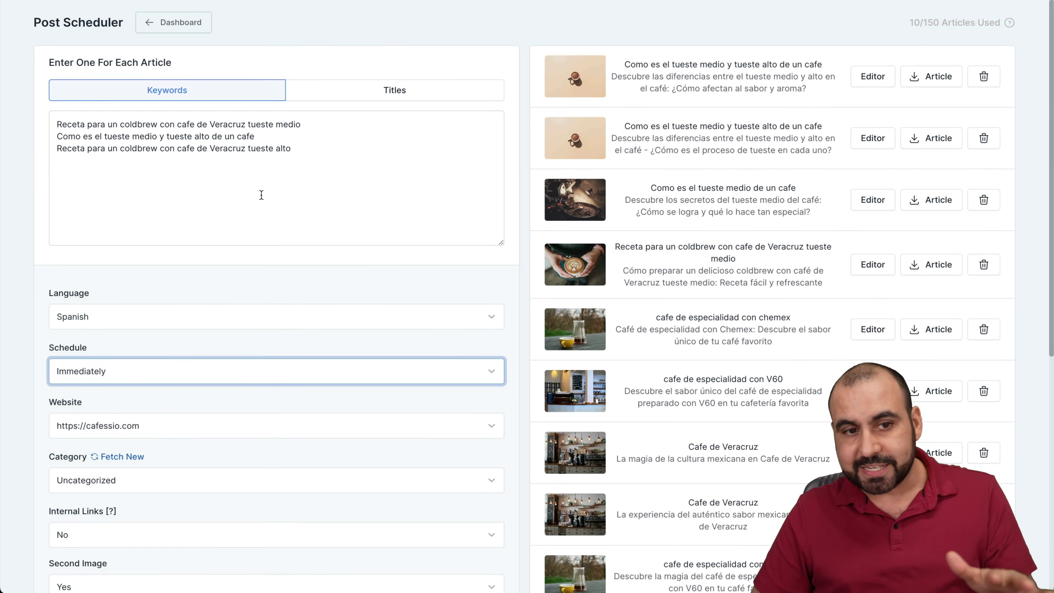
scroll(261, 194, "down", 6)
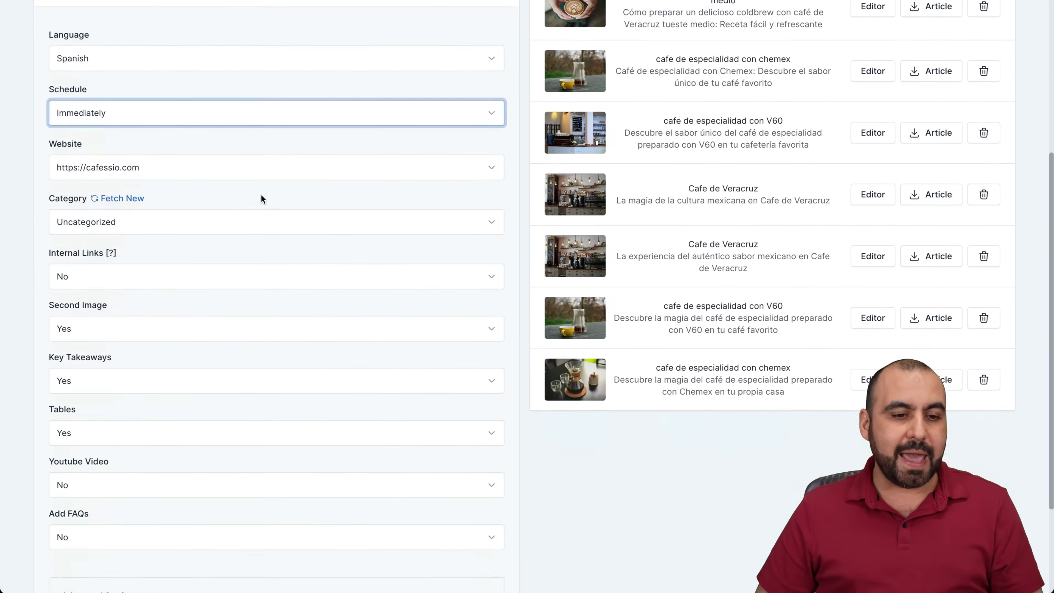
mouse_move(120, 247)
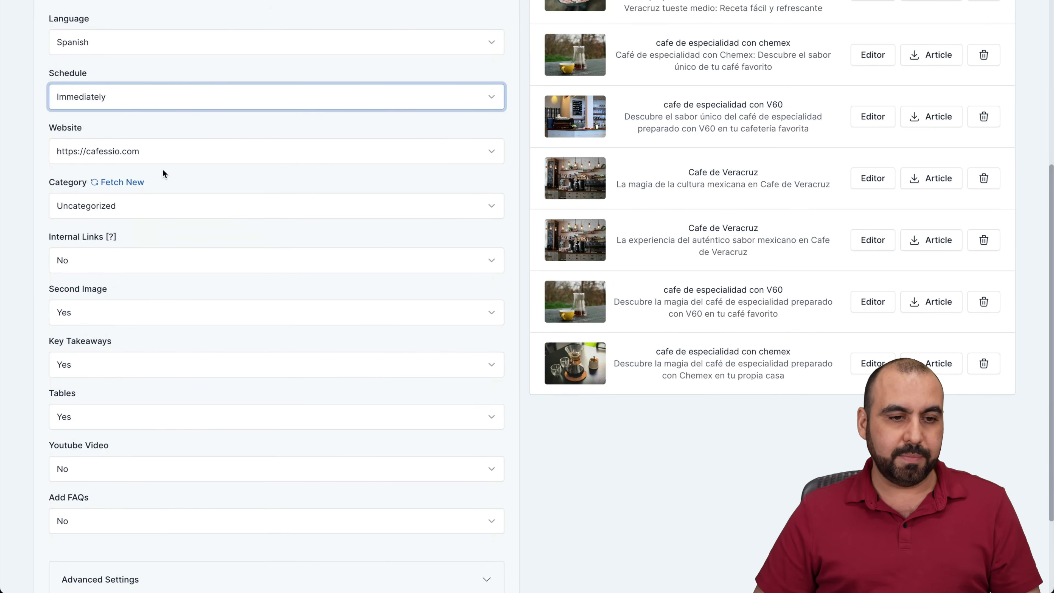
left_click(174, 104)
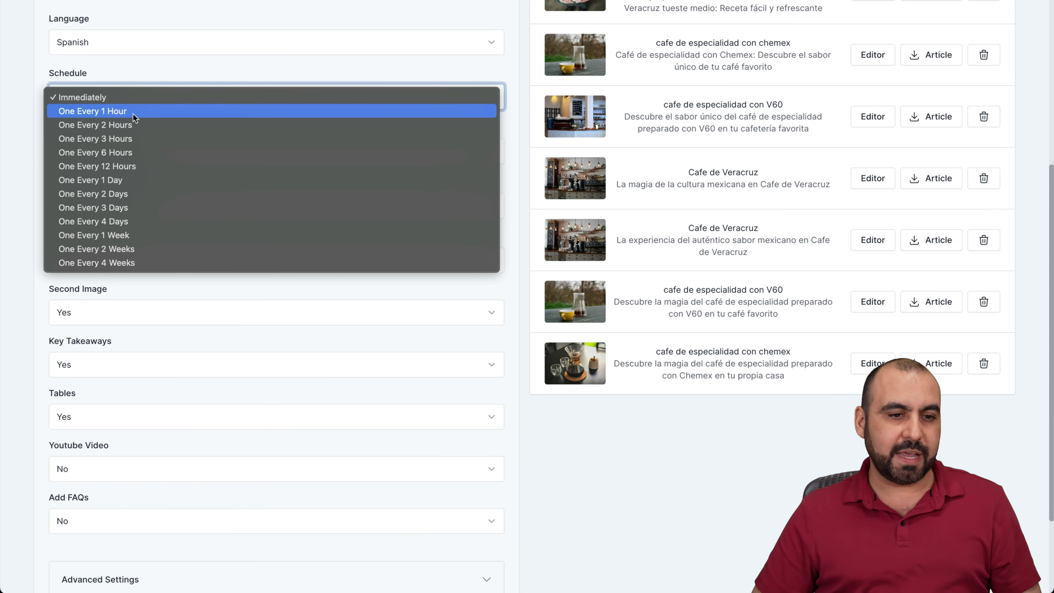
left_click(27, 171)
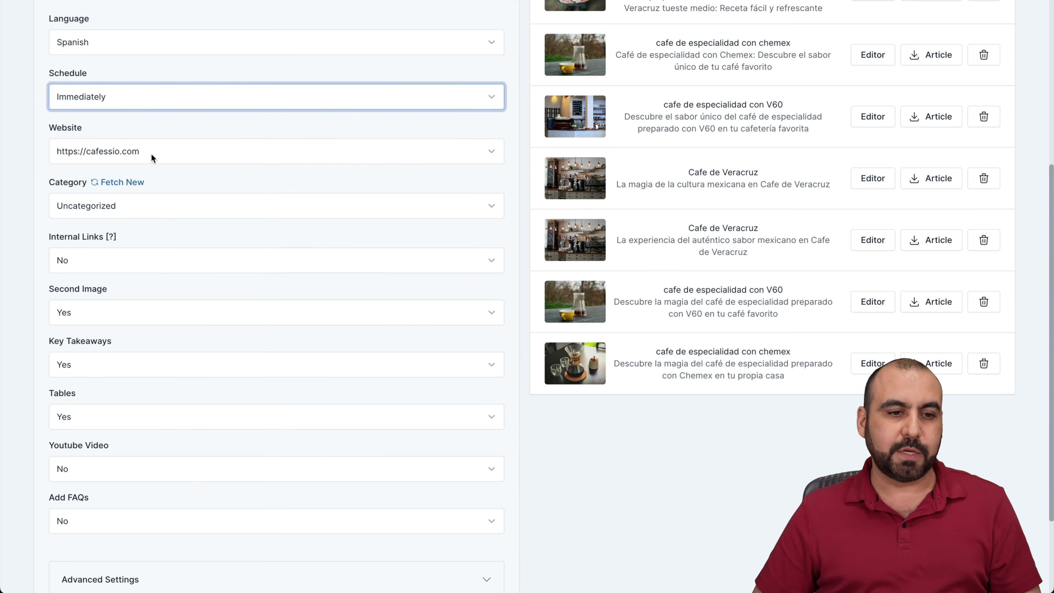
left_click(172, 149)
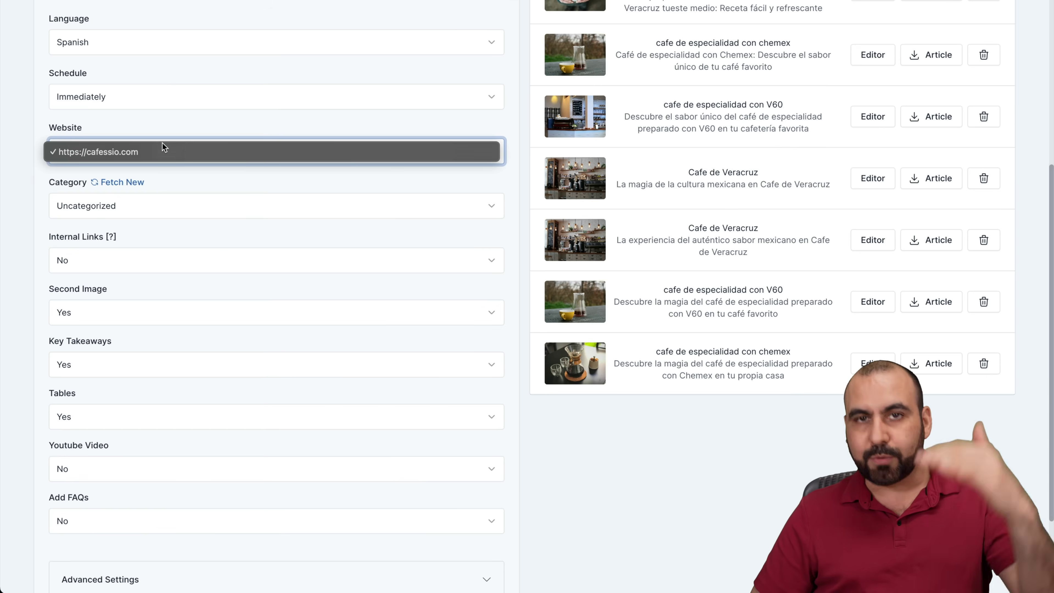
left_click(31, 161)
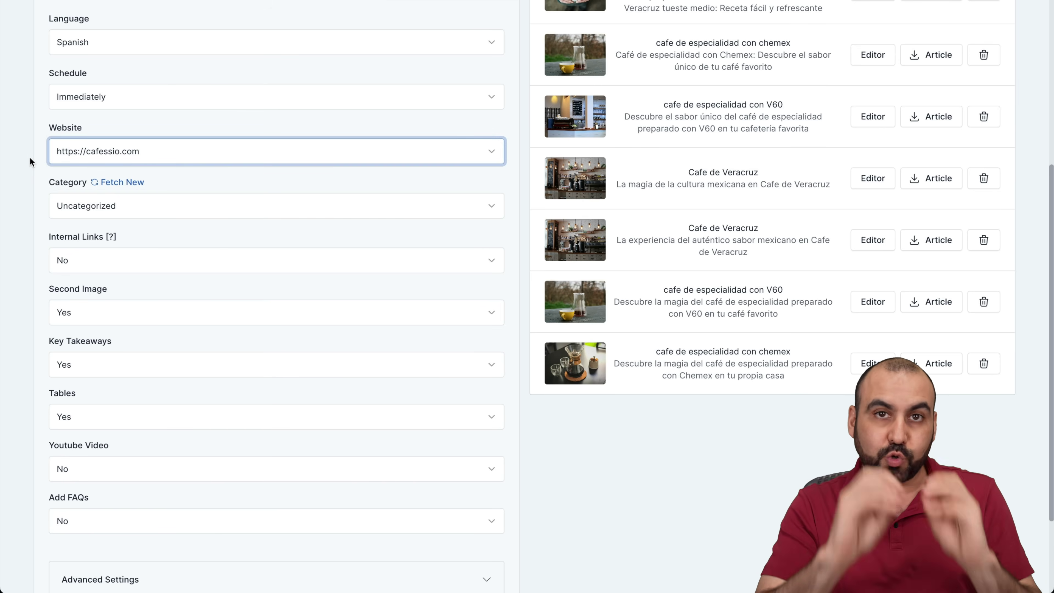
- Set Category to Cafe De Especialidad, Internal Links to Yes, and Second Image to Yes
scroll(160, 170, "down", 3)
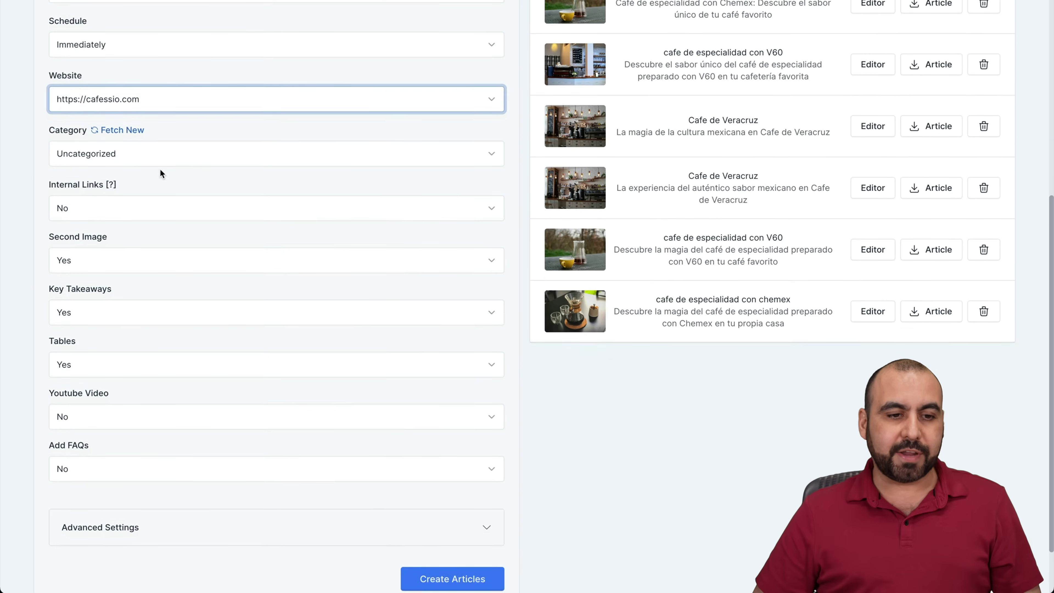
left_click(193, 143)
left_click(152, 155)
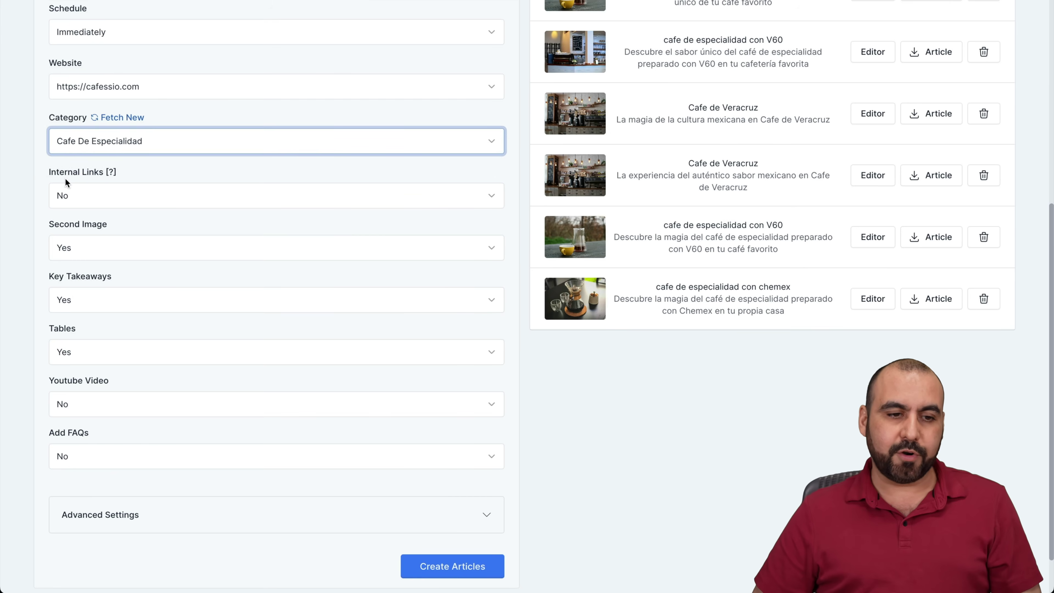
left_click(41, 191)
scroll(98, 167, "down", 2)
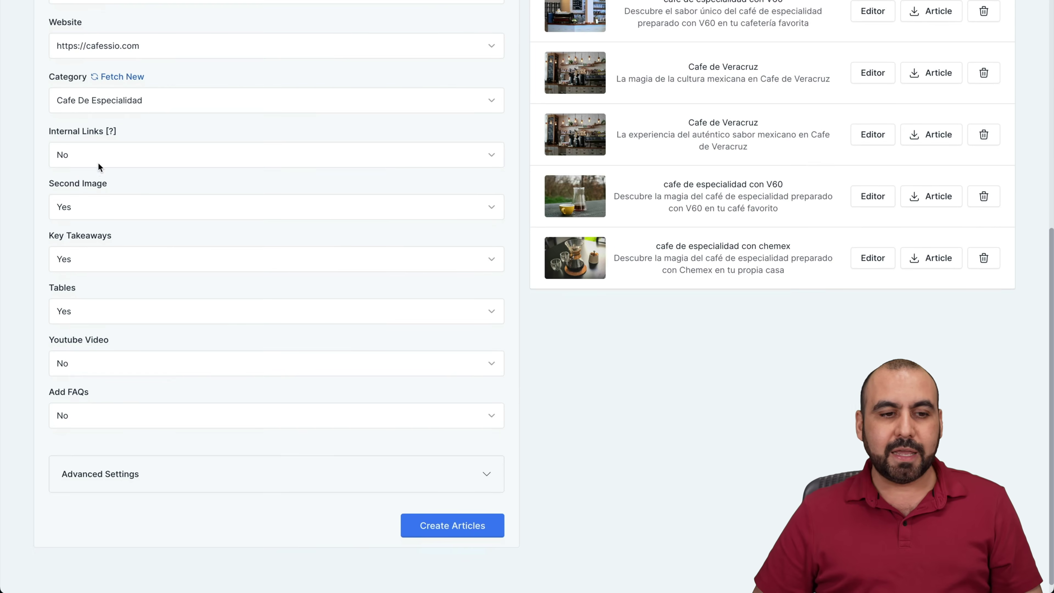
left_click(118, 155)
left_click(120, 164)
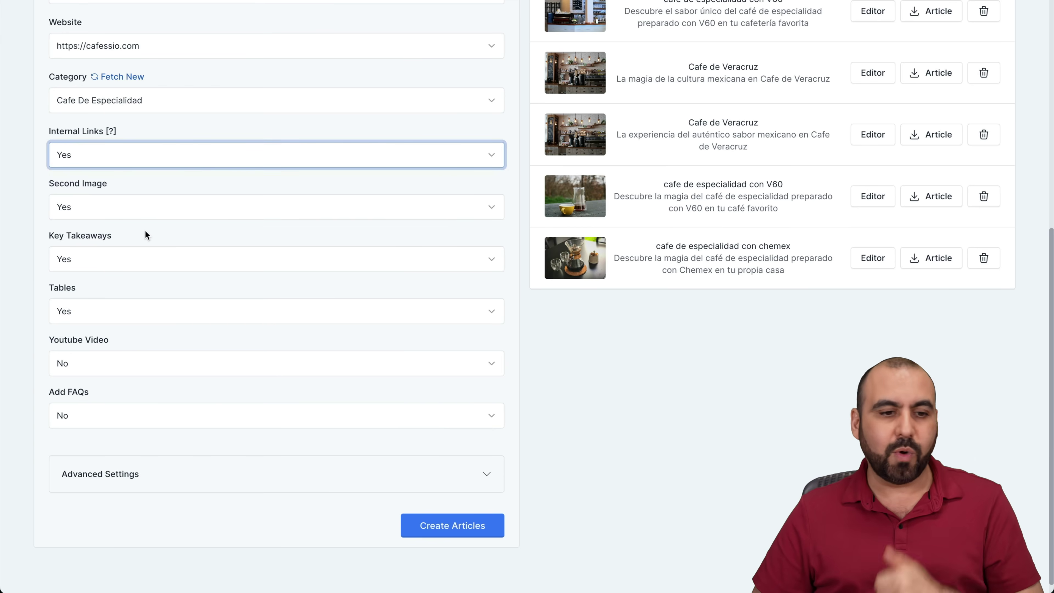
scroll(145, 235, "down", 1)
left_click(110, 193)
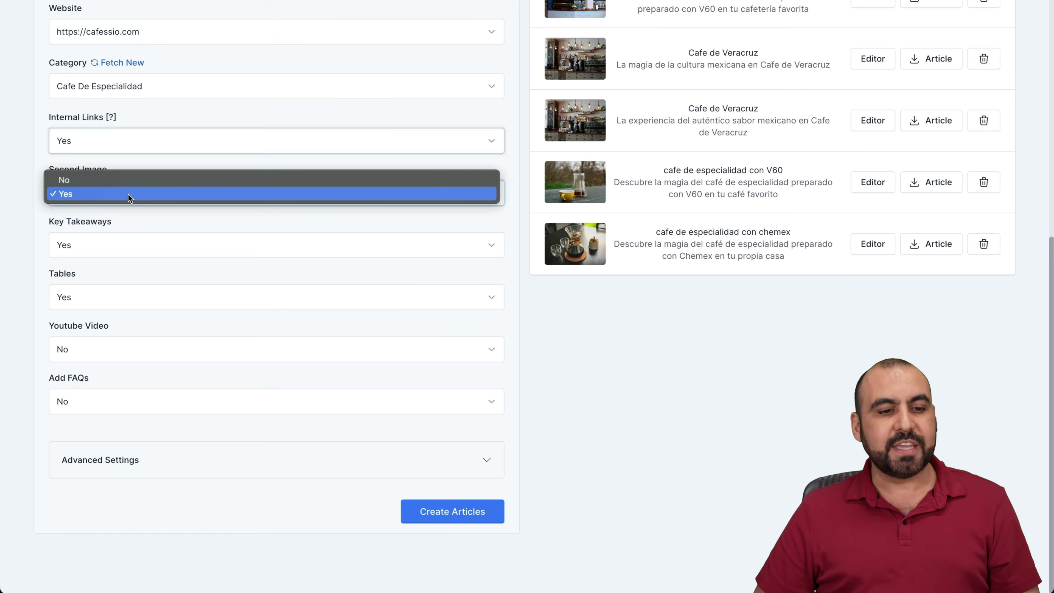
left_click(45, 257)
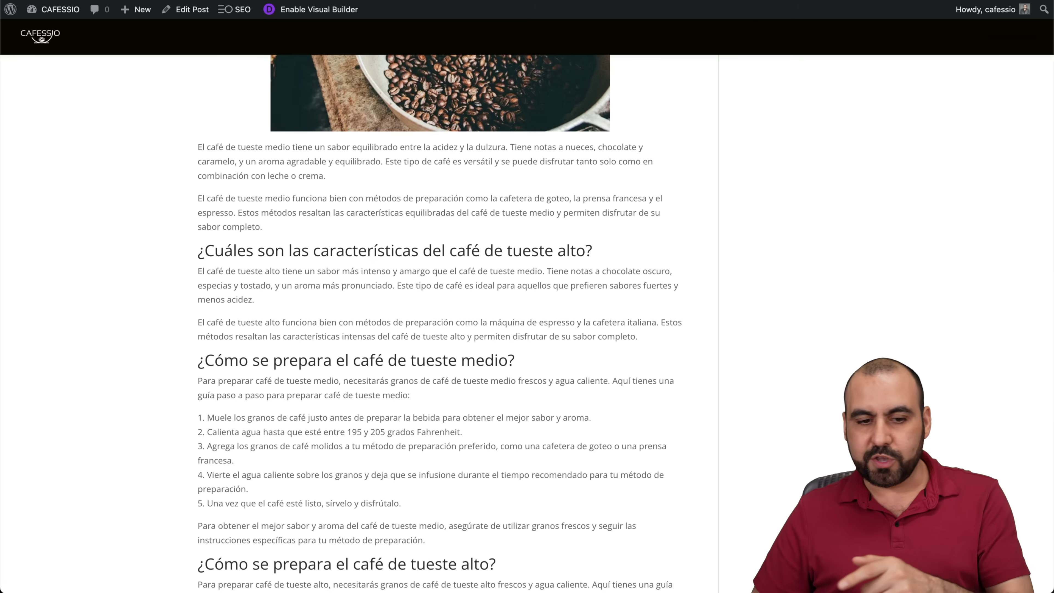
- Leave Youtube Video and Add FAQs both set to No
scroll(617, 229, "up", 15)
scroll(617, 229, "down", 12)
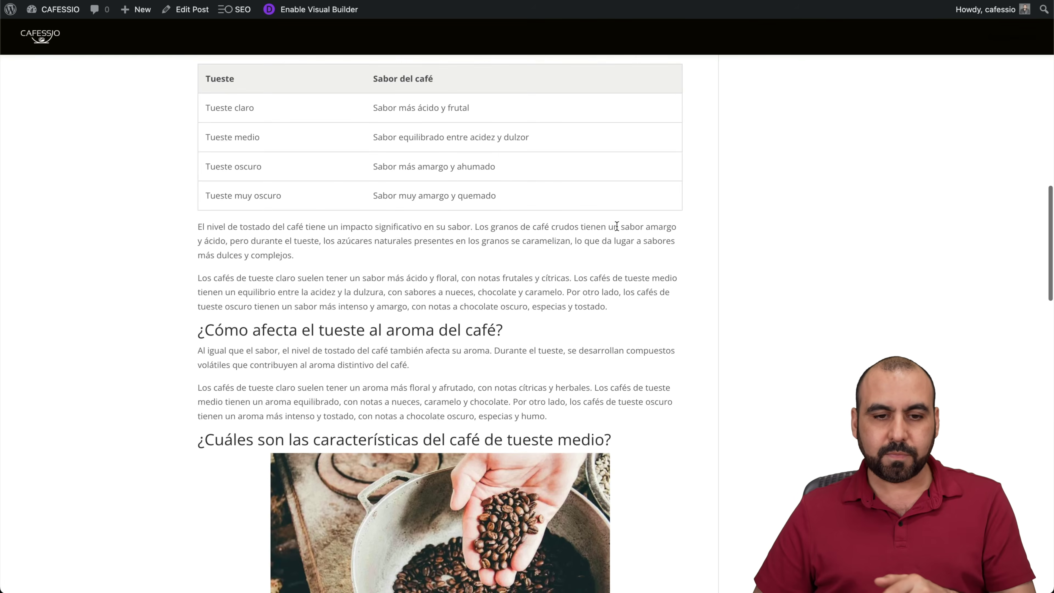
scroll(617, 229, "up", 4)
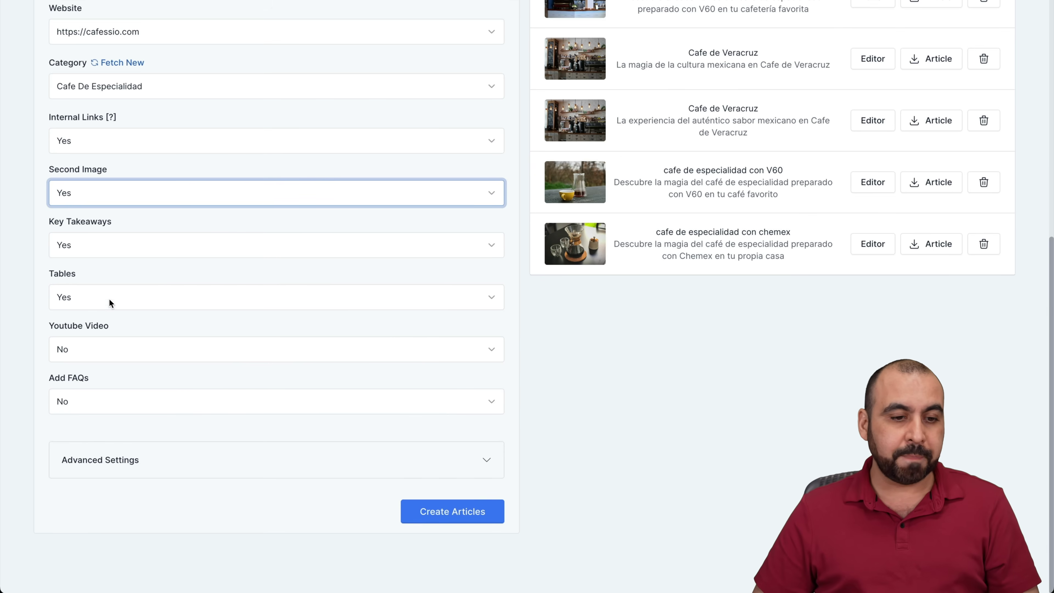
left_click(266, 346)
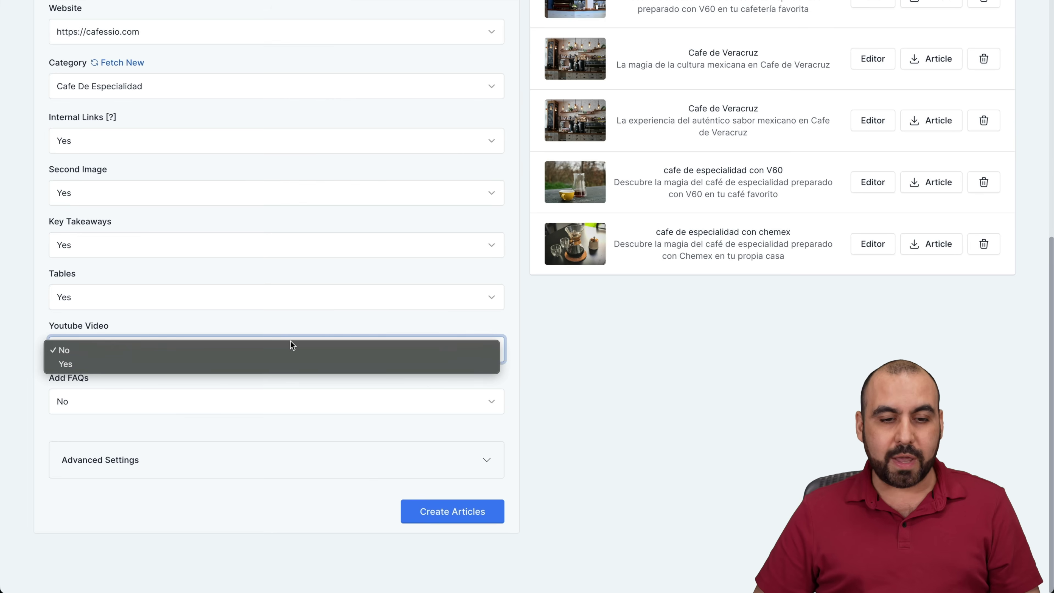
left_click(600, 360)
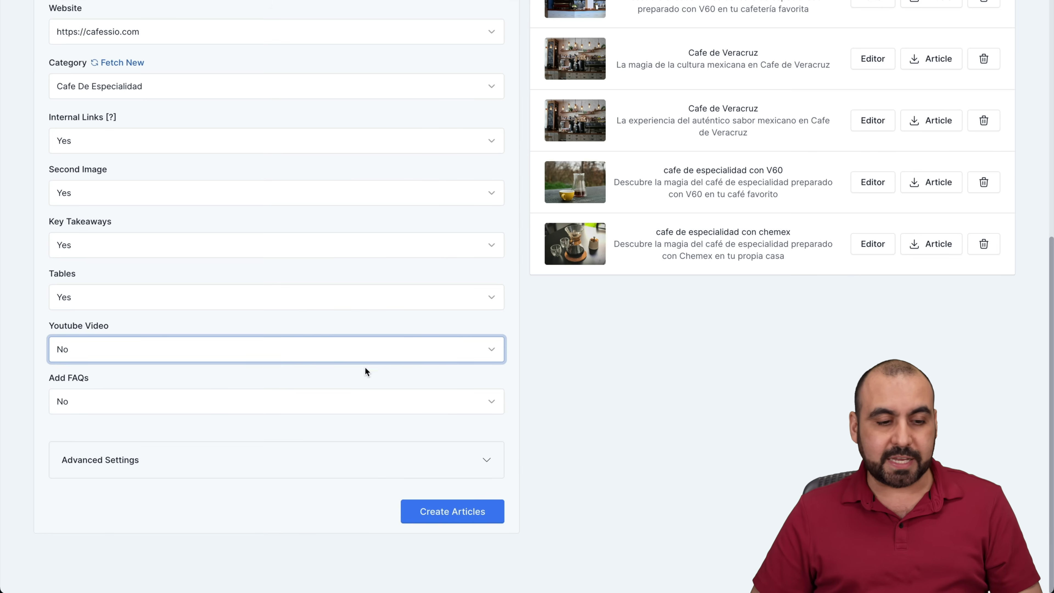
left_click(143, 400)
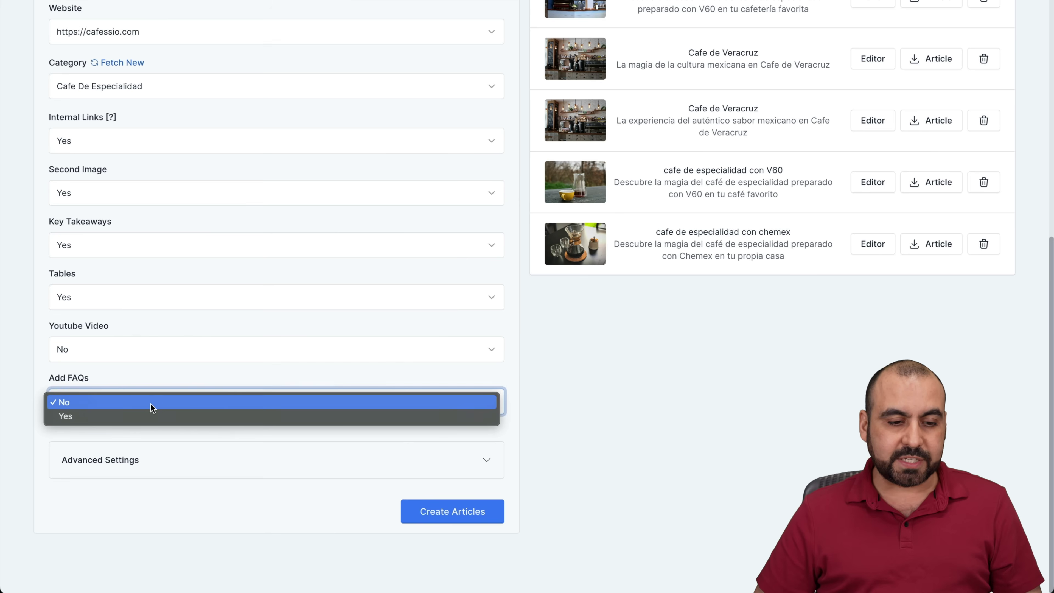
left_click(30, 452)
- Expand Advanced Settings, create the three articles, and return to the dashboard
left_click(454, 460)
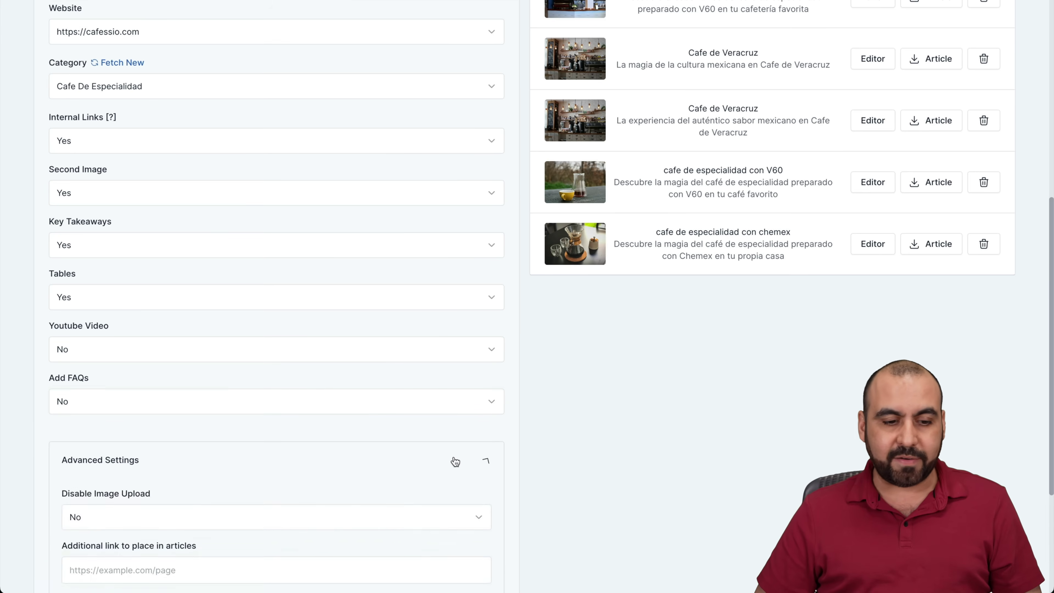
scroll(454, 457, "down", 7)
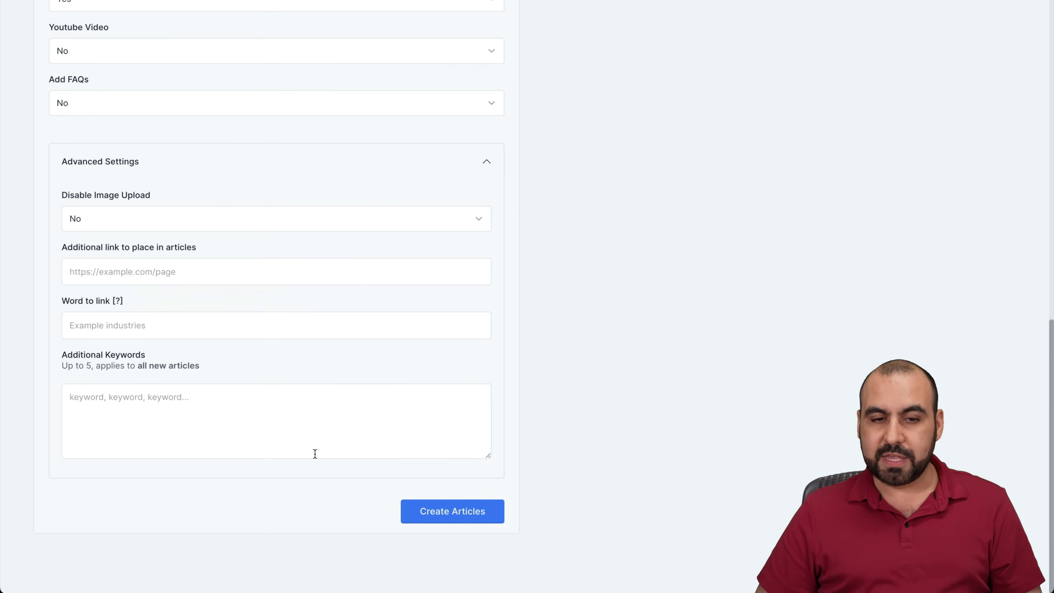
left_click(443, 521)
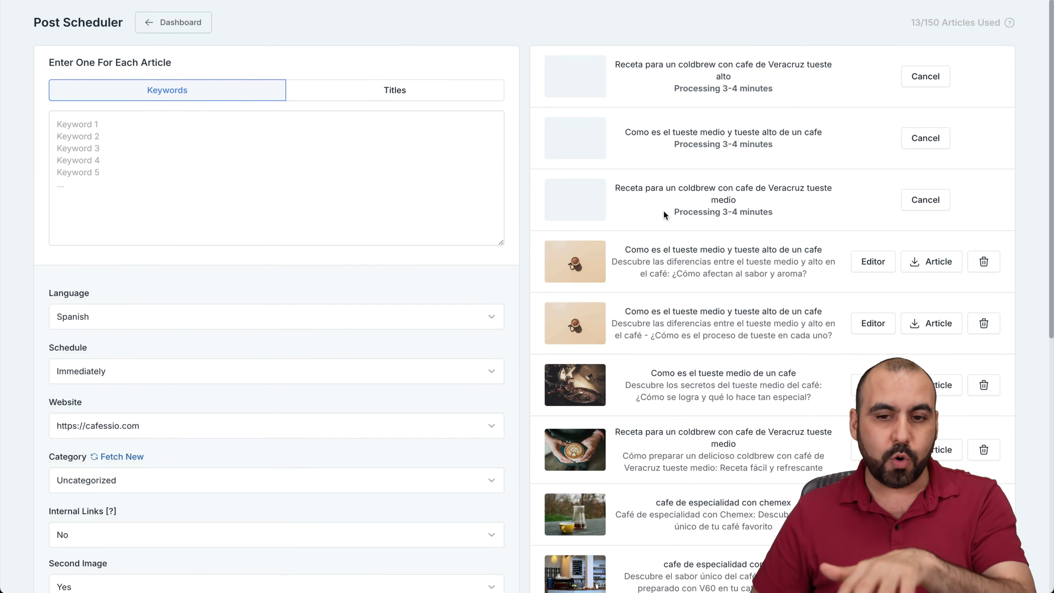
left_click(196, 30)
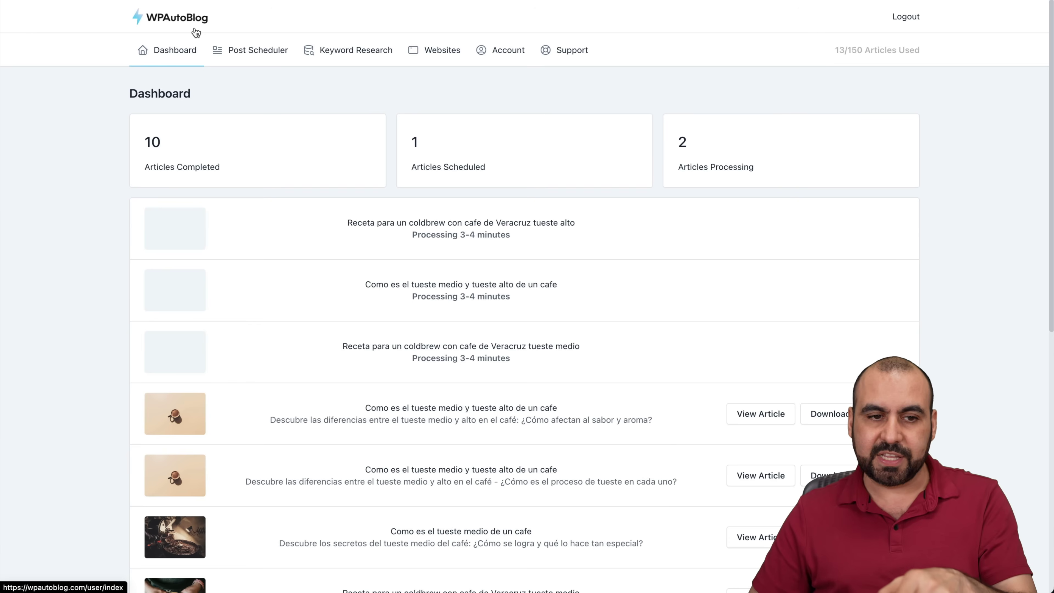
- Run English keyword research for 'specialty coffee' and review the volume, CPC and competition results
left_click(368, 54)
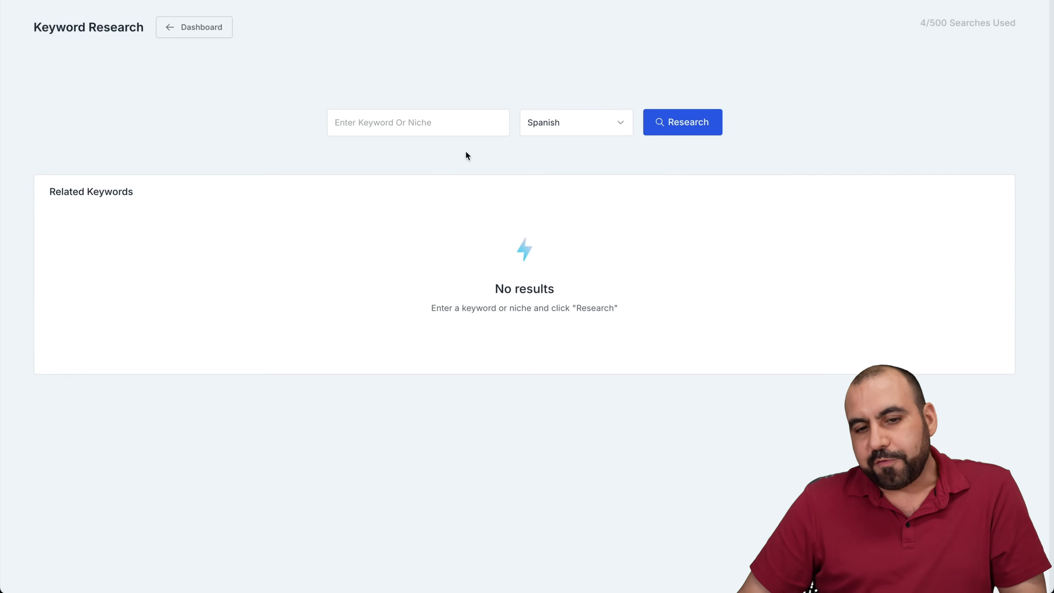
left_click(436, 114)
left_click(561, 111)
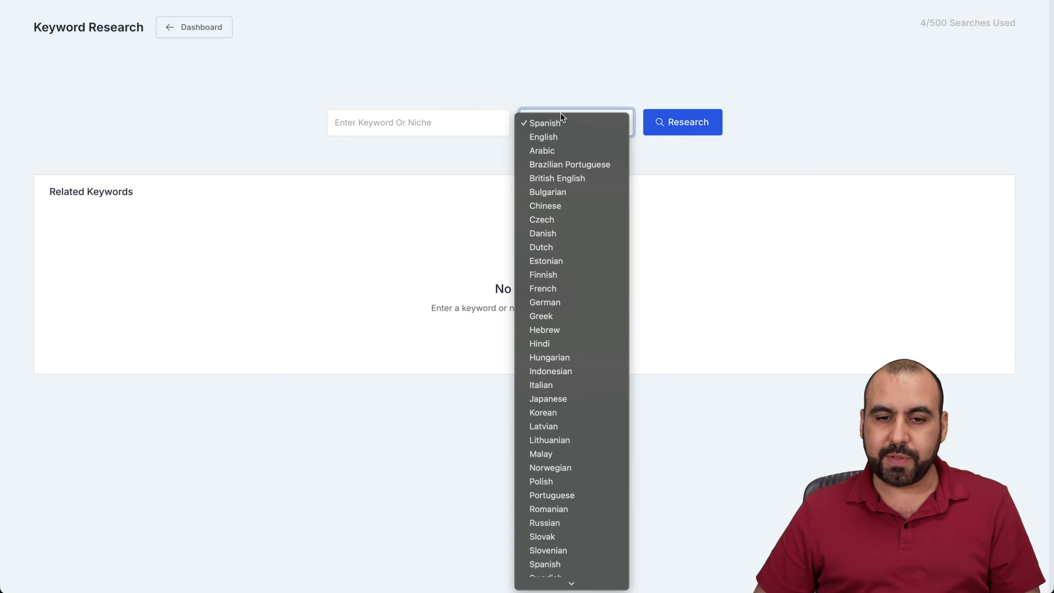
left_click(560, 133)
left_click(400, 123)
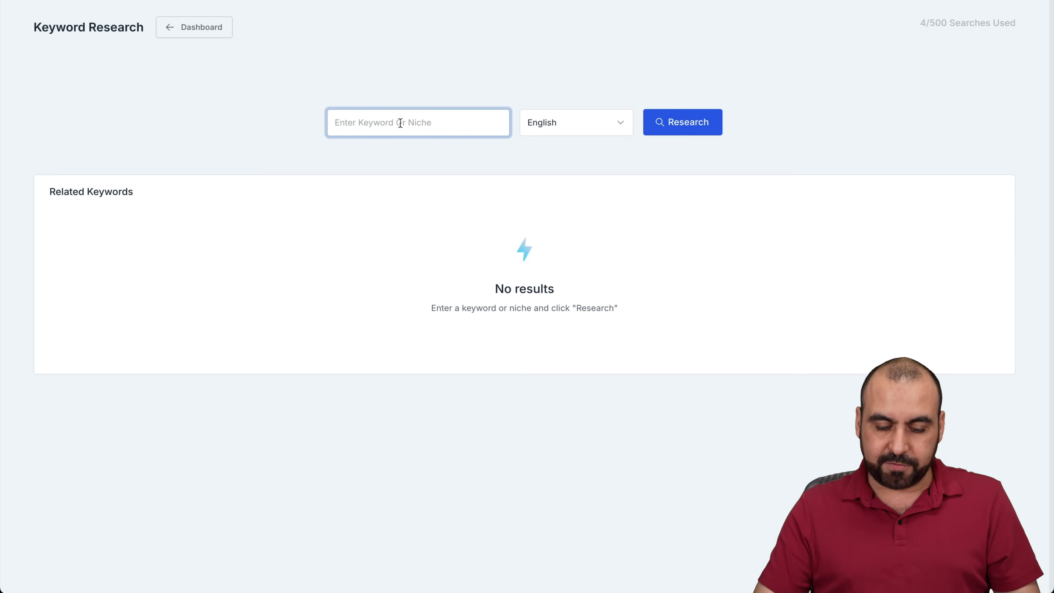
type("specialty coffee")
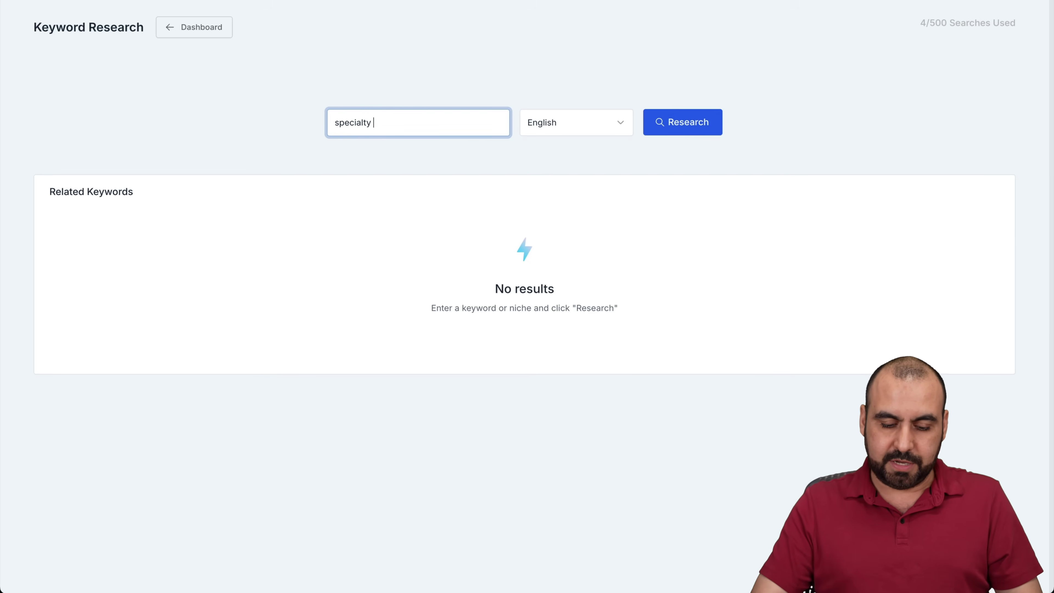
left_click(679, 123)
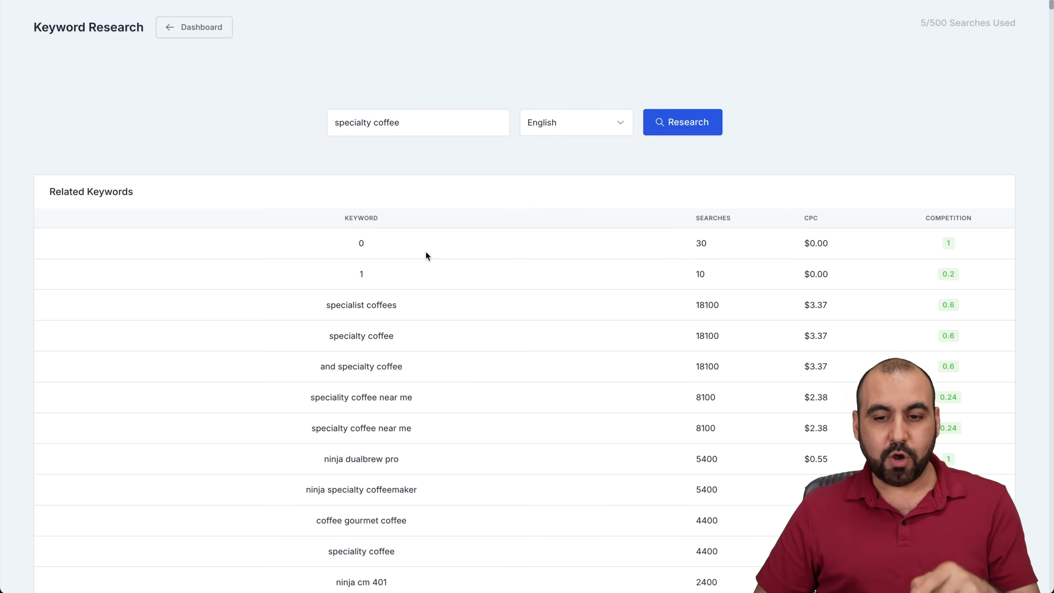
scroll(427, 252, "down", 5)
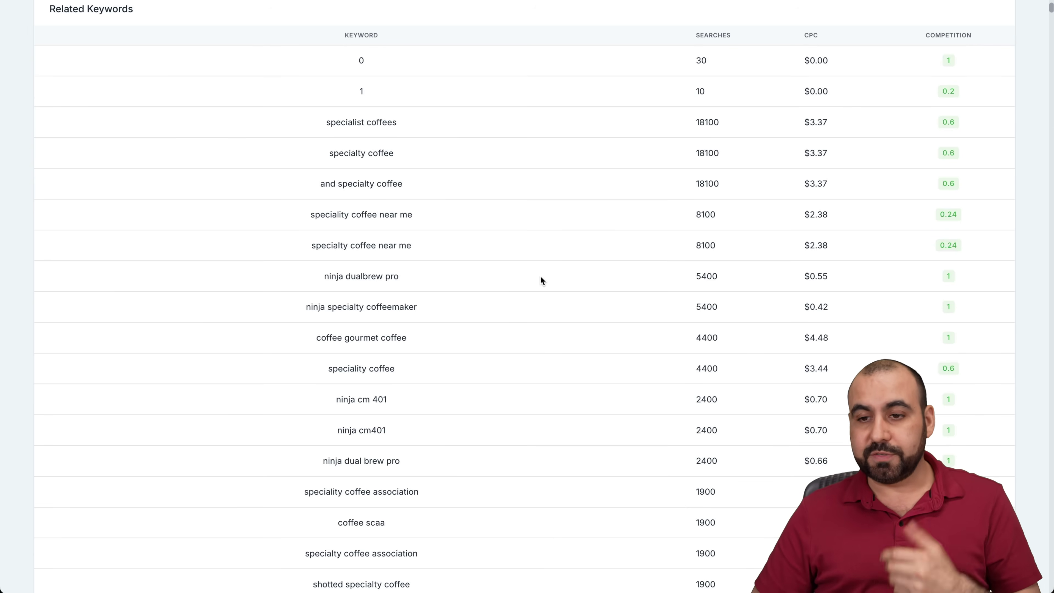
scroll(543, 277, "up", 5)
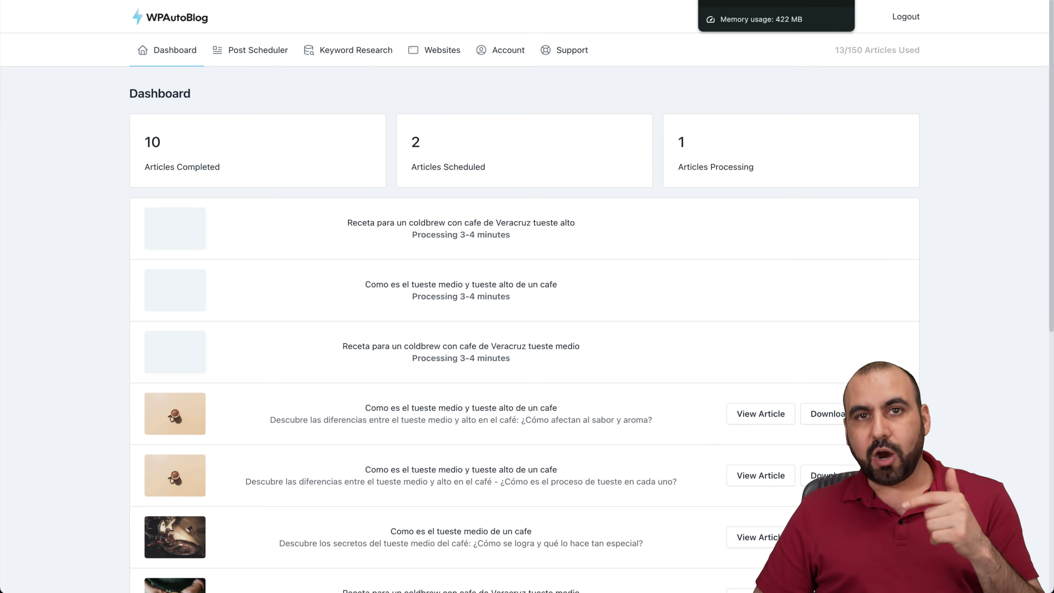
- On the AppSumo deal page, highlight the '2,000+ word long articles' plan feature
key("ctrl+Tab")
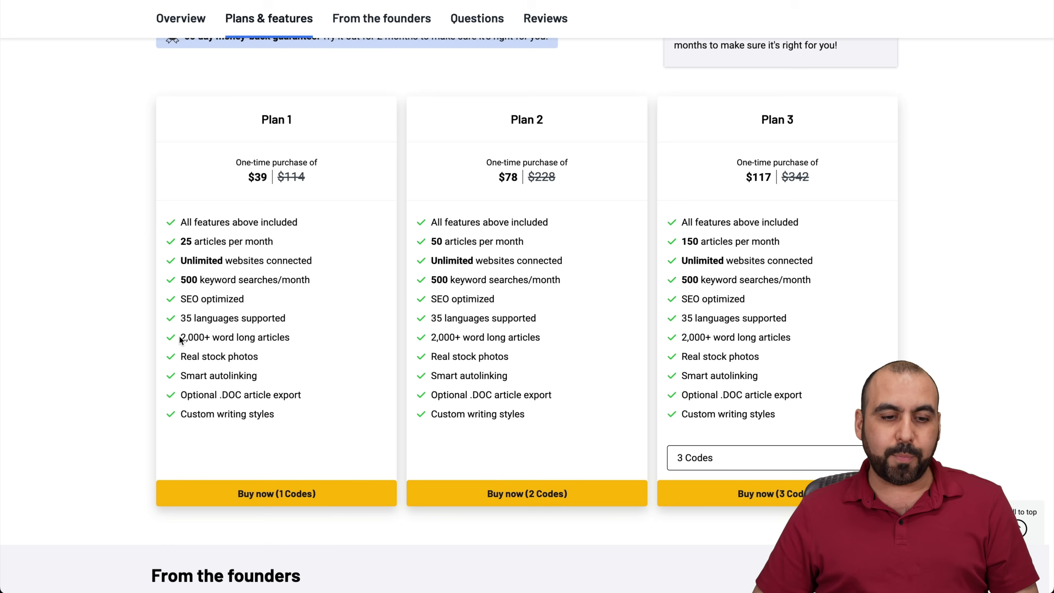
left_click_drag(181, 335, 292, 337)
left_click(291, 336)
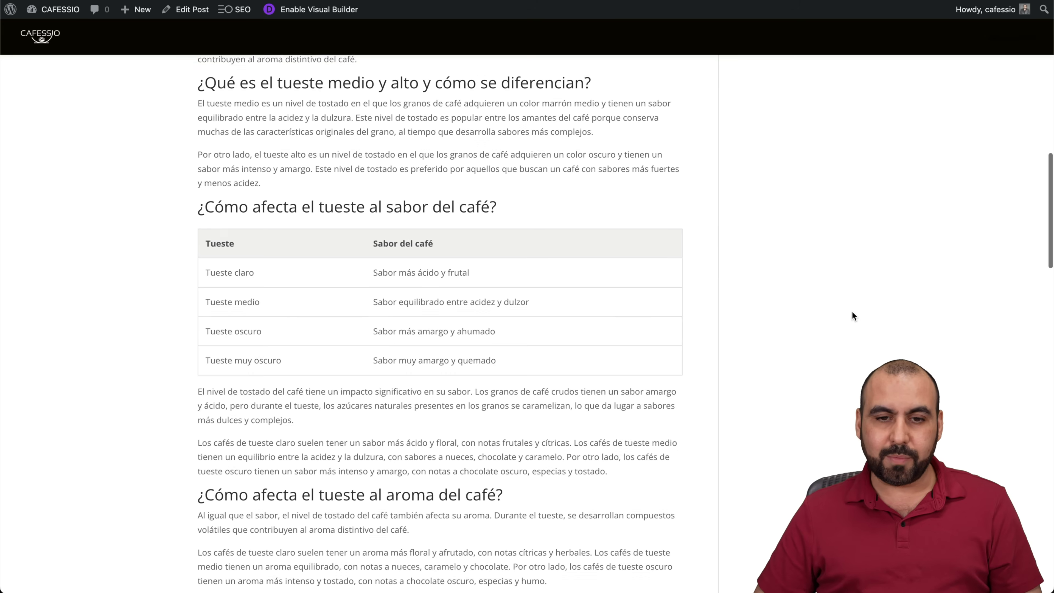
- Scroll through the published medium and high roast post, then close its tab to return to WPAutoBlog
scroll(852, 316, "up", 10)
scroll(852, 313, "down", 20)
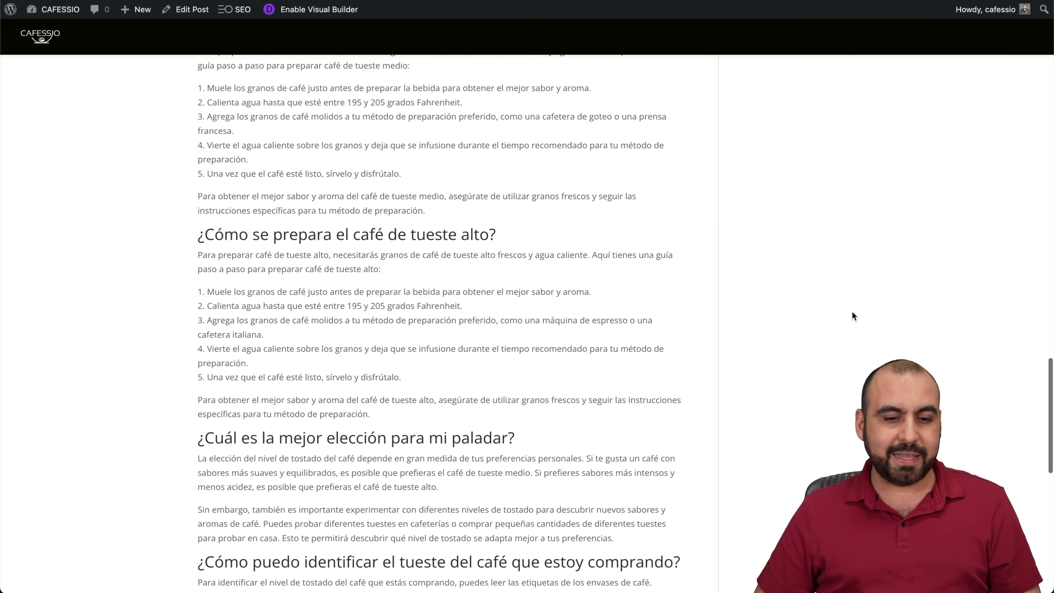
scroll(852, 314, "down", 3)
scroll(852, 314, "up", 20)
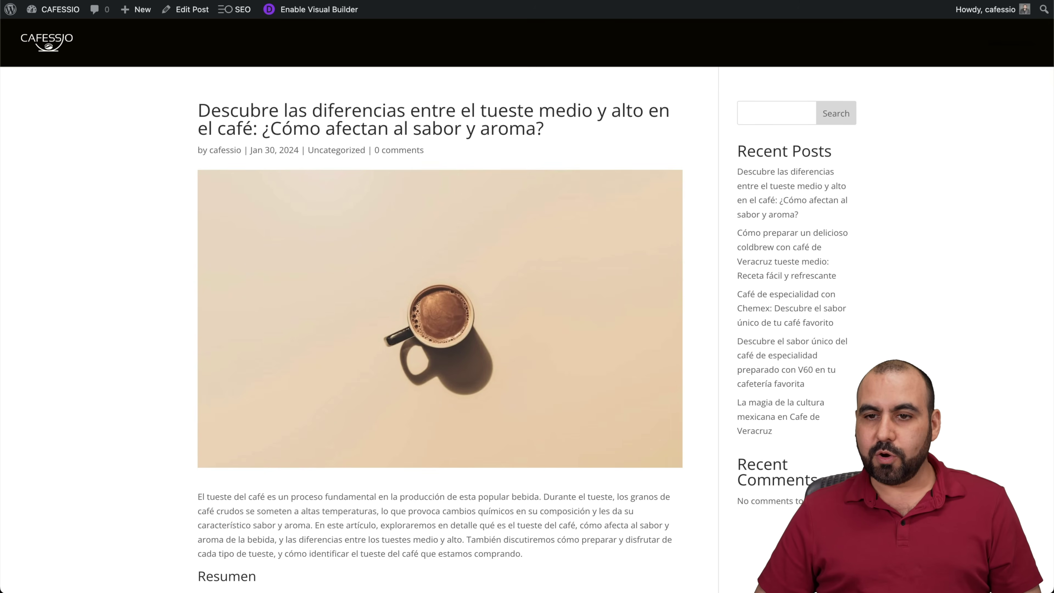
key("ctrl+w")
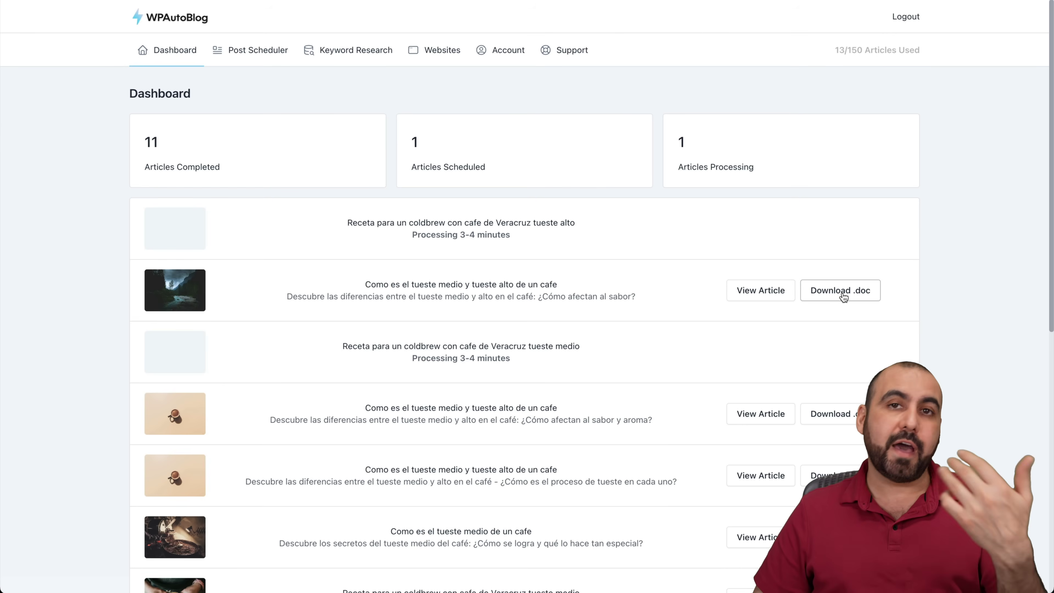
- Open the finished tueste medio y alto article in the editor and select its Resumen list
left_click(761, 294)
scroll(484, 447, "down", 5)
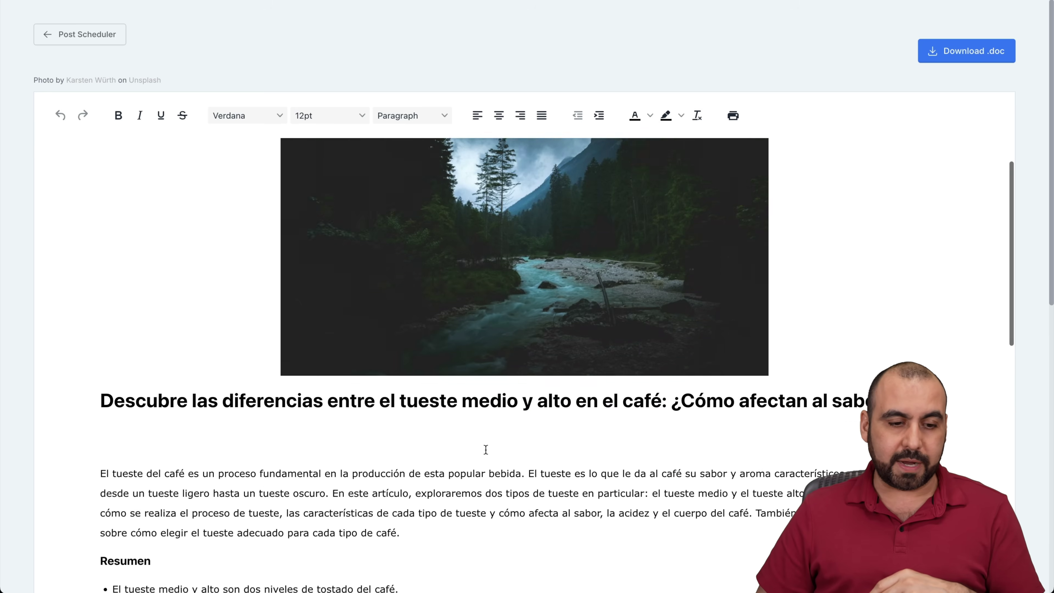
scroll(486, 450, "up", 5)
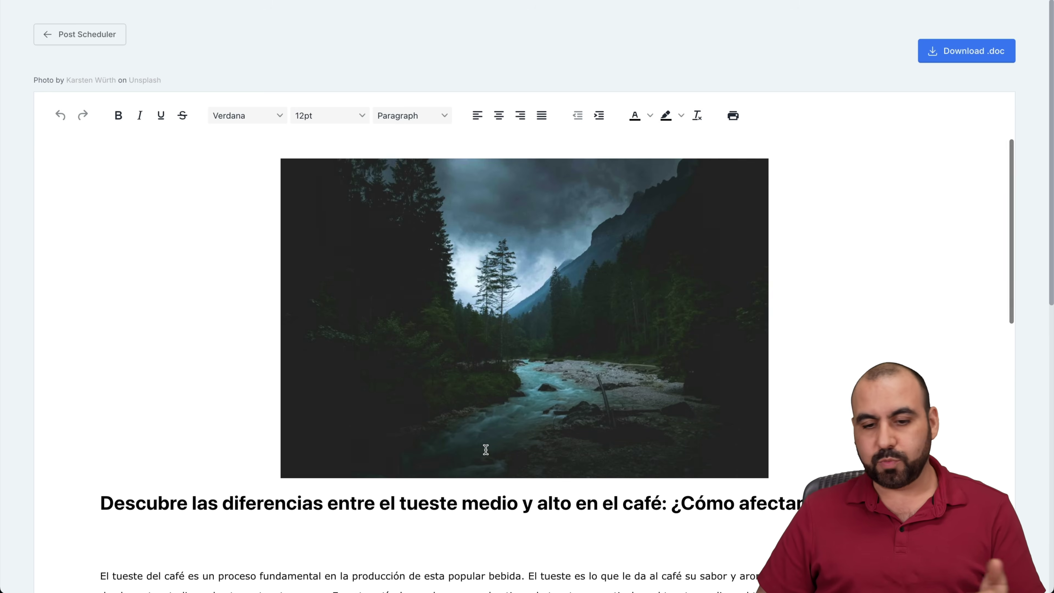
scroll(485, 449, "down", 1)
scroll(486, 450, "down", 5)
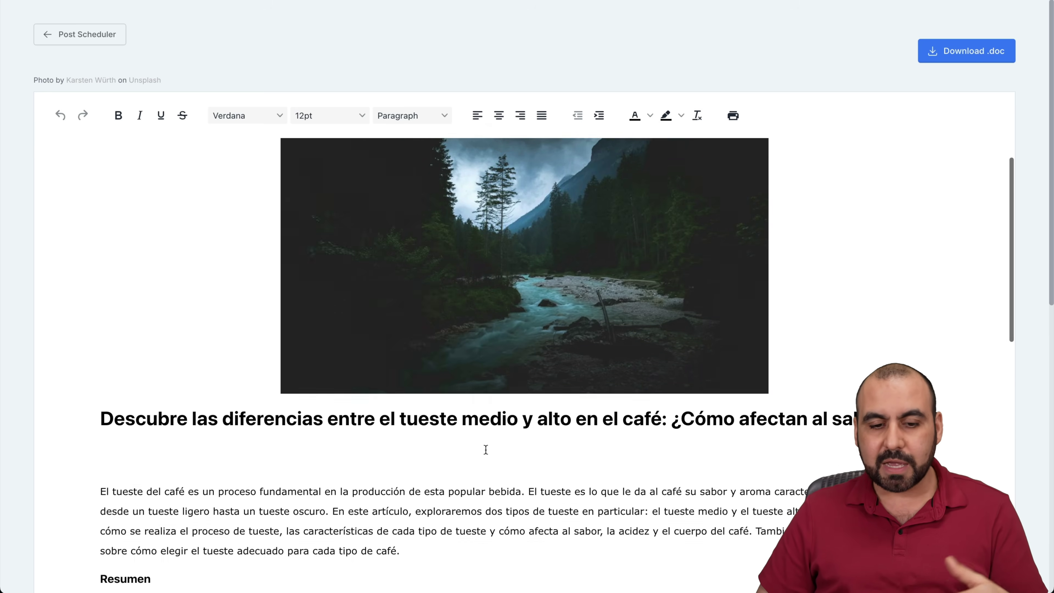
scroll(304, 421, "down", 3)
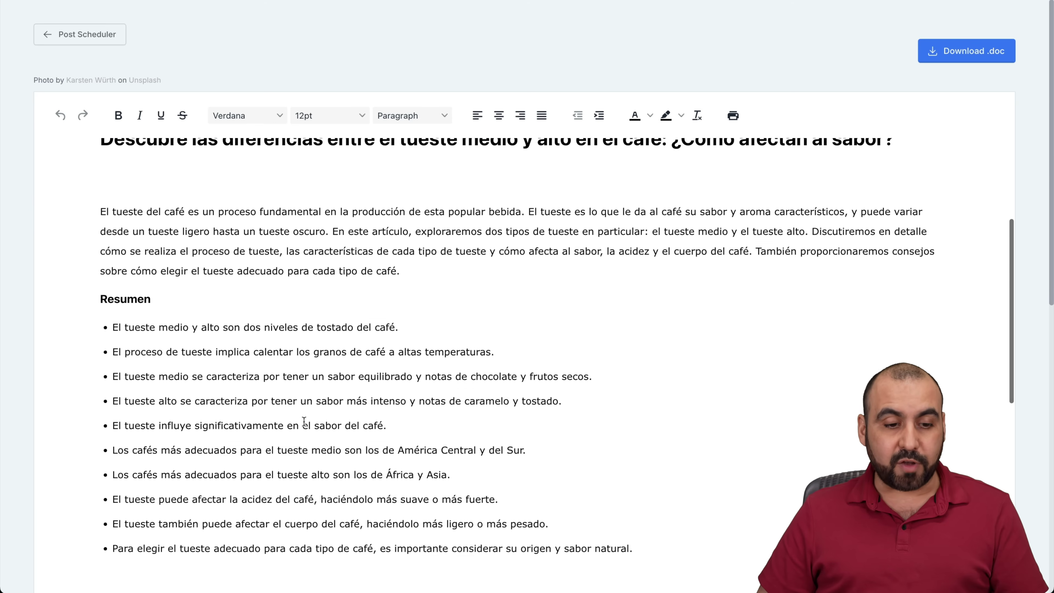
left_click_drag(118, 265, 263, 437)
left_click(263, 437)
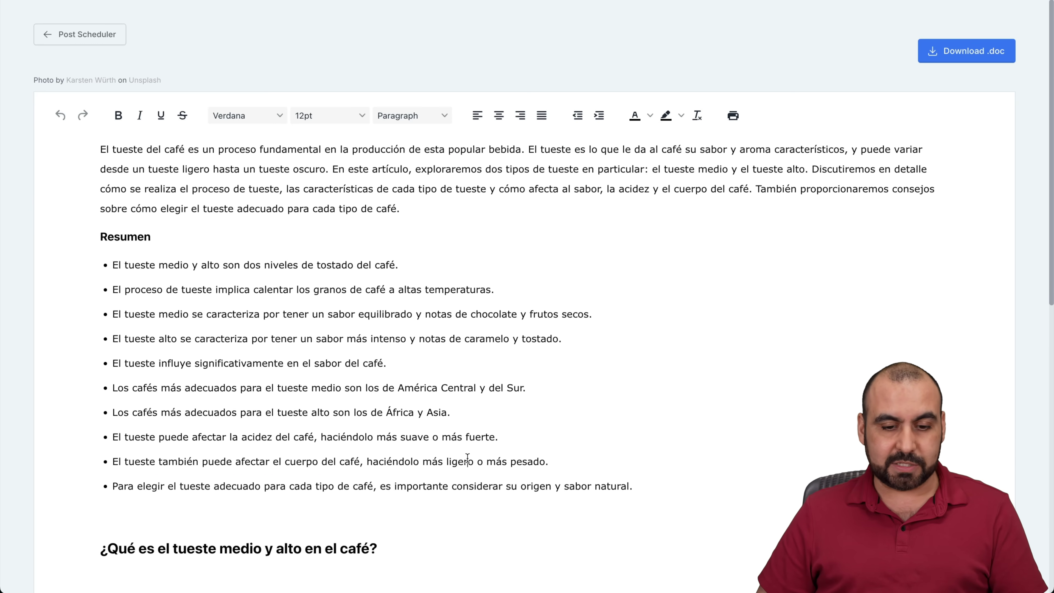
- Scroll through the article's roast table and sections, then go back to the Post Scheduler
scroll(467, 457, "down", 8)
scroll(467, 457, "down", 3)
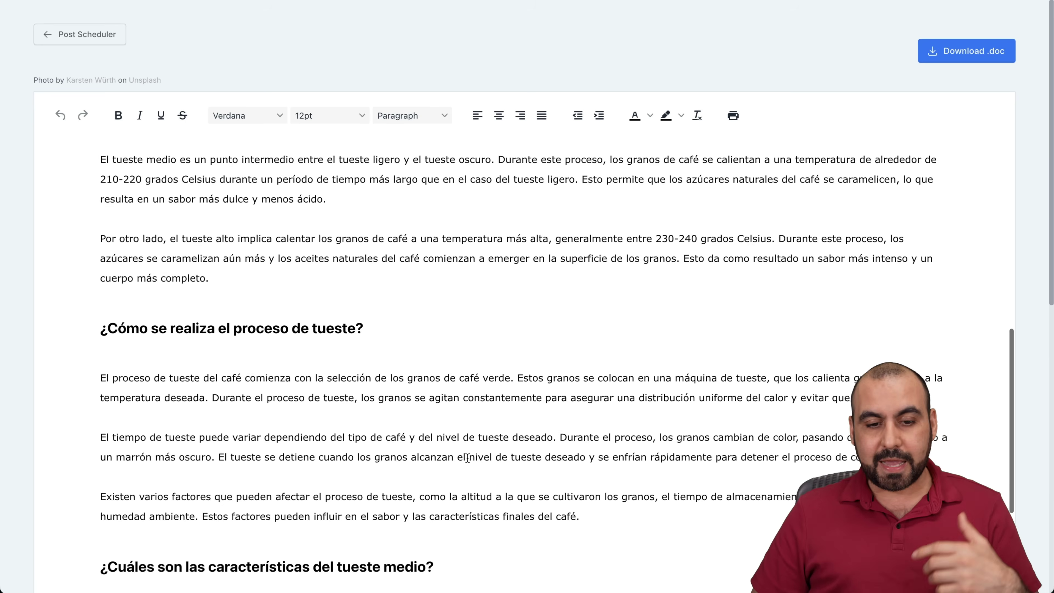
scroll(467, 457, "down", 4)
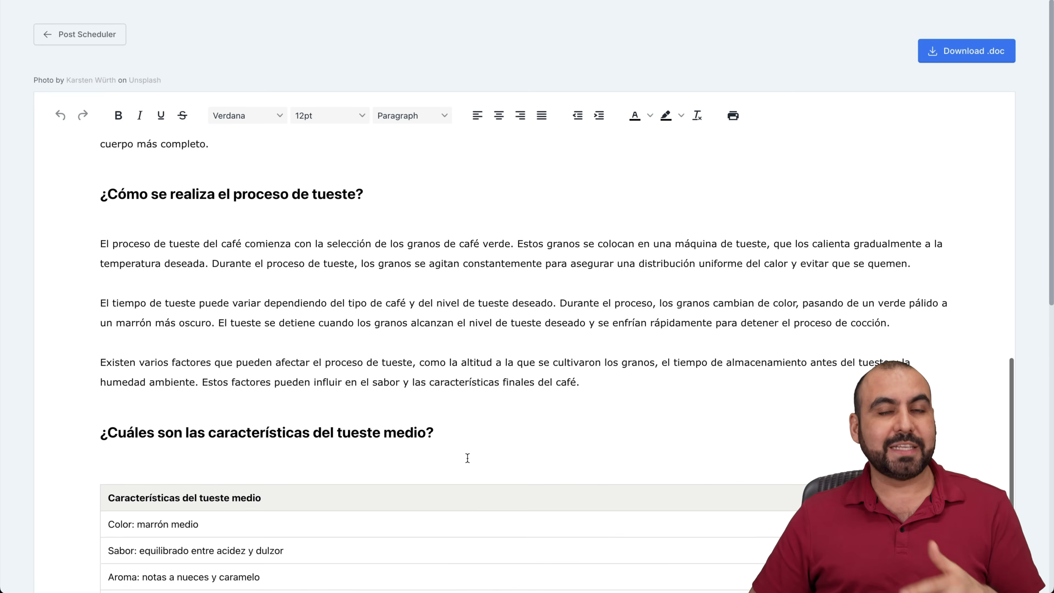
scroll(467, 457, "down", 5)
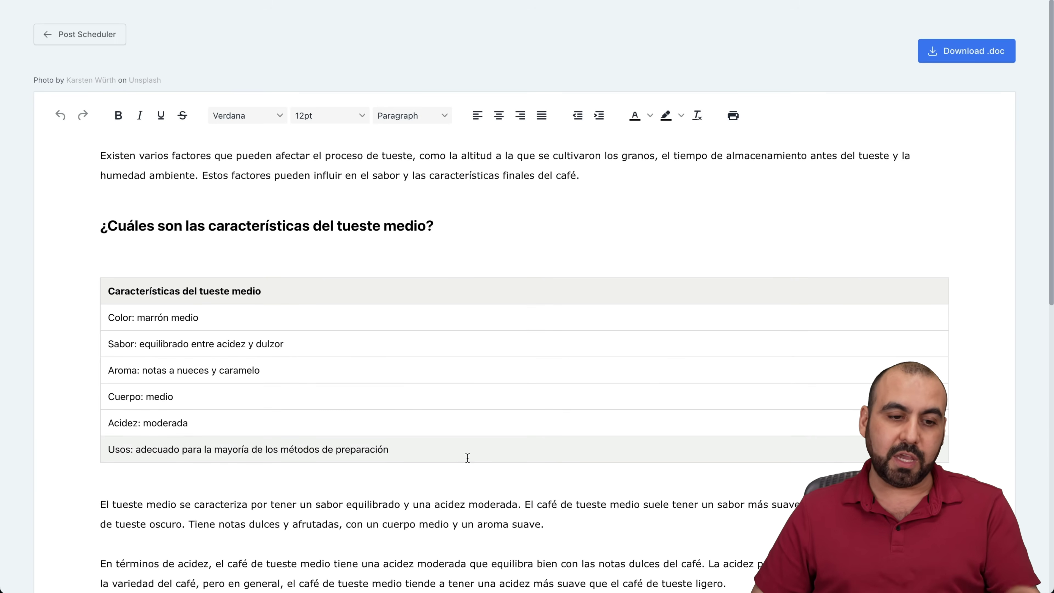
scroll(467, 458, "down", 1)
scroll(329, 317, "down", 8)
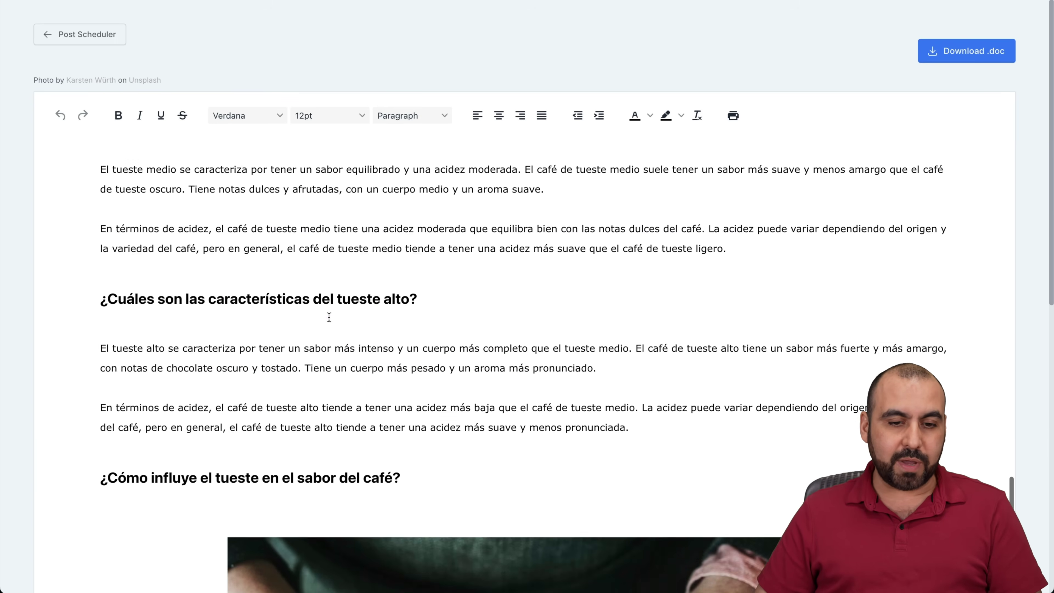
scroll(329, 317, "down", 18)
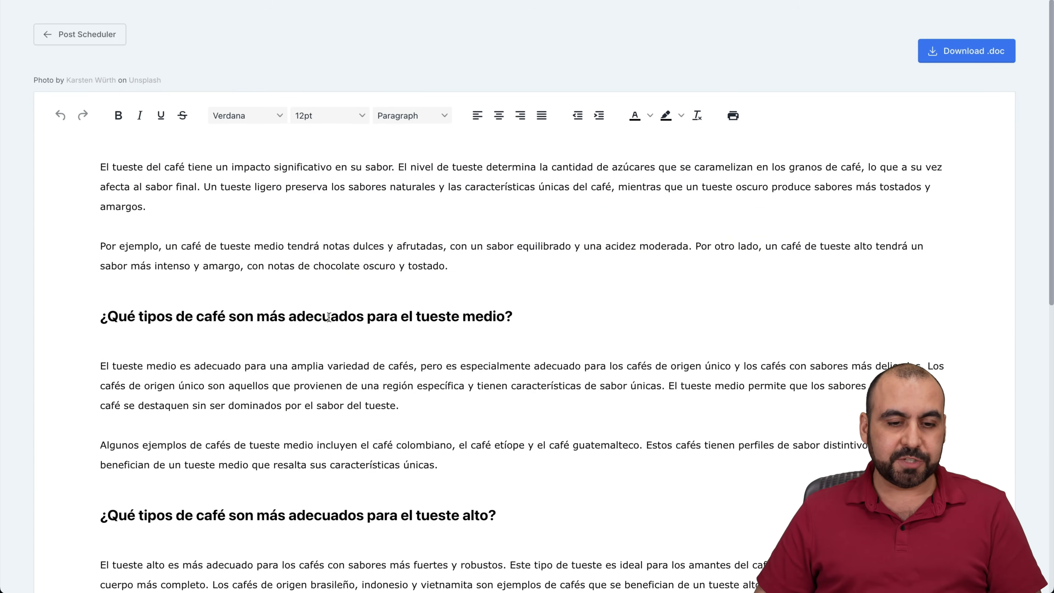
scroll(329, 318, "down", 18)
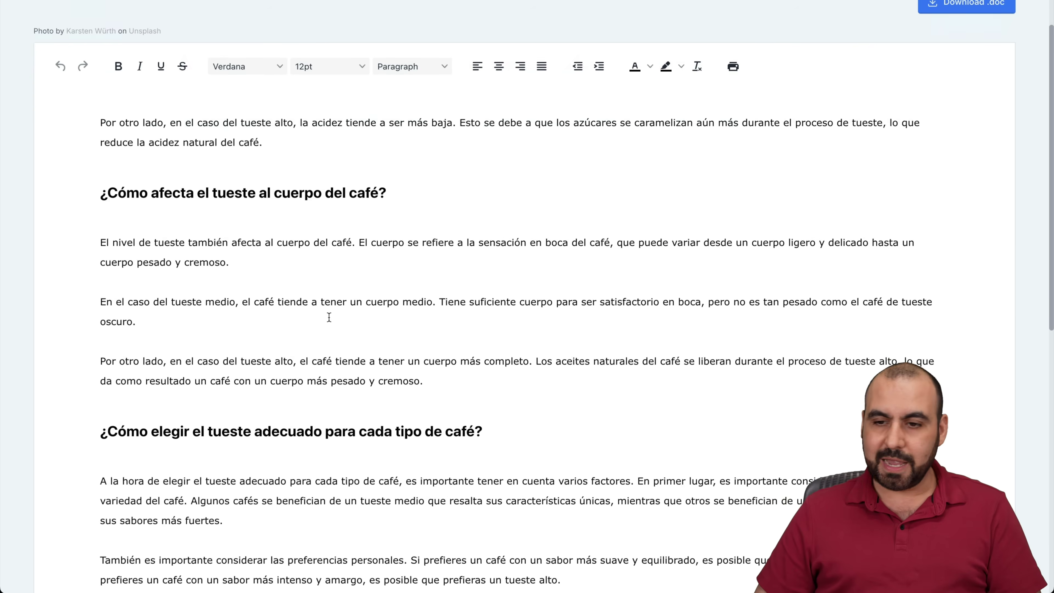
scroll(329, 317, "down", 10)
scroll(329, 318, "up", 20)
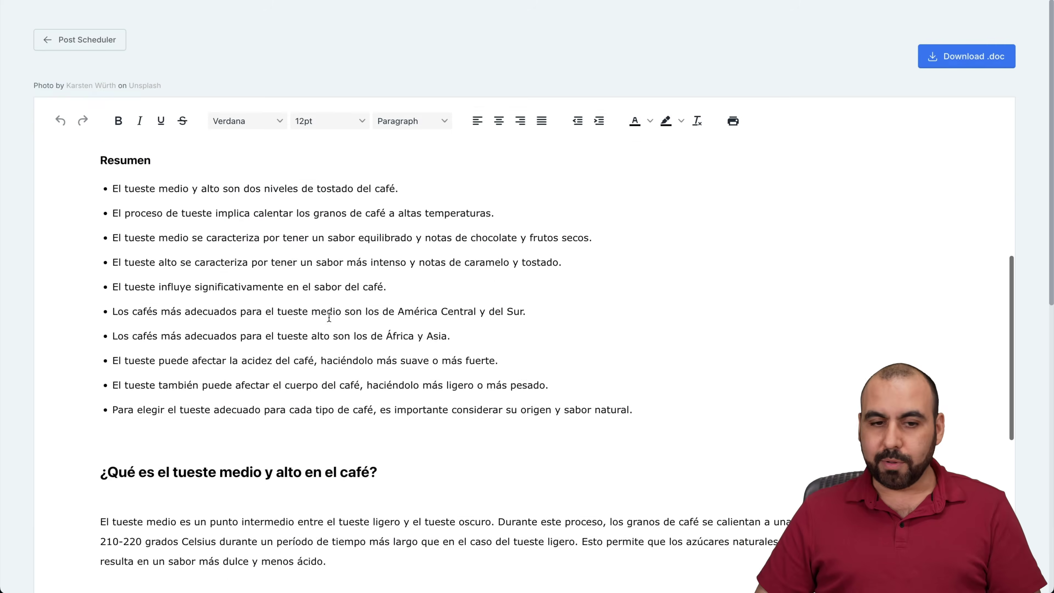
scroll(330, 317, "up", 12)
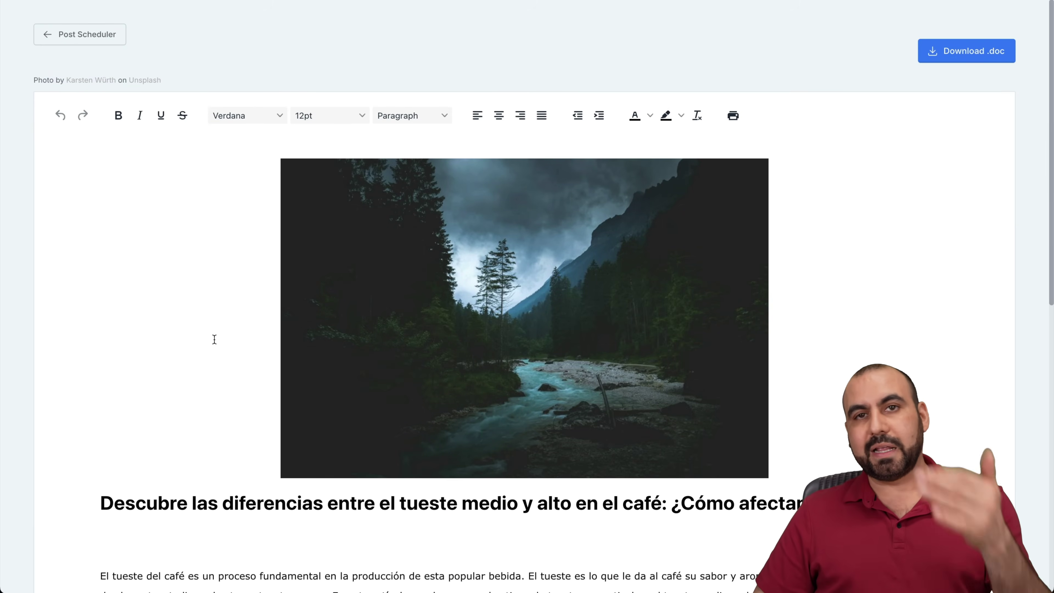
left_click(34, 40)
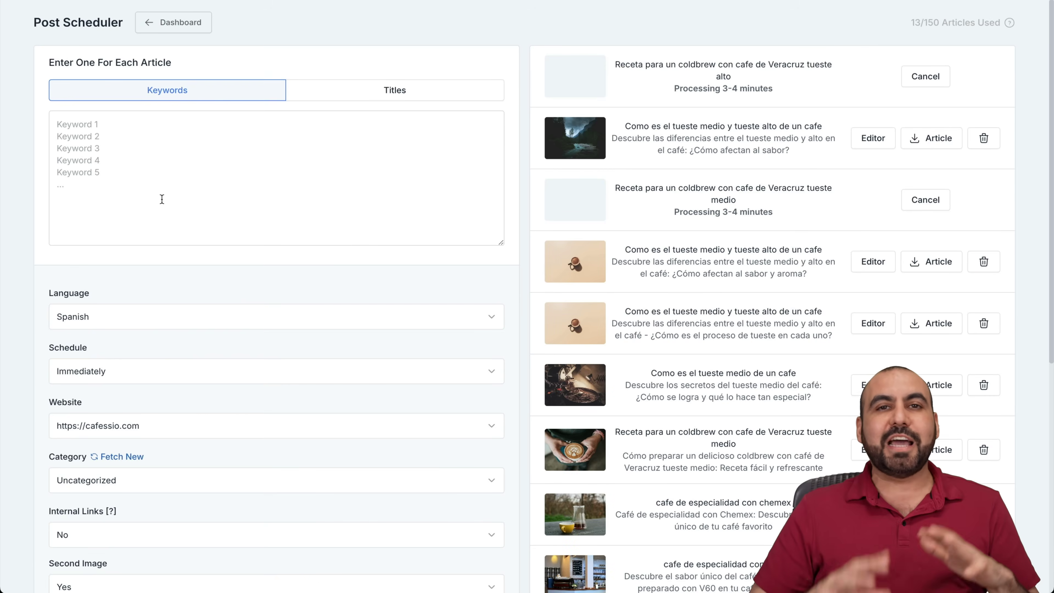